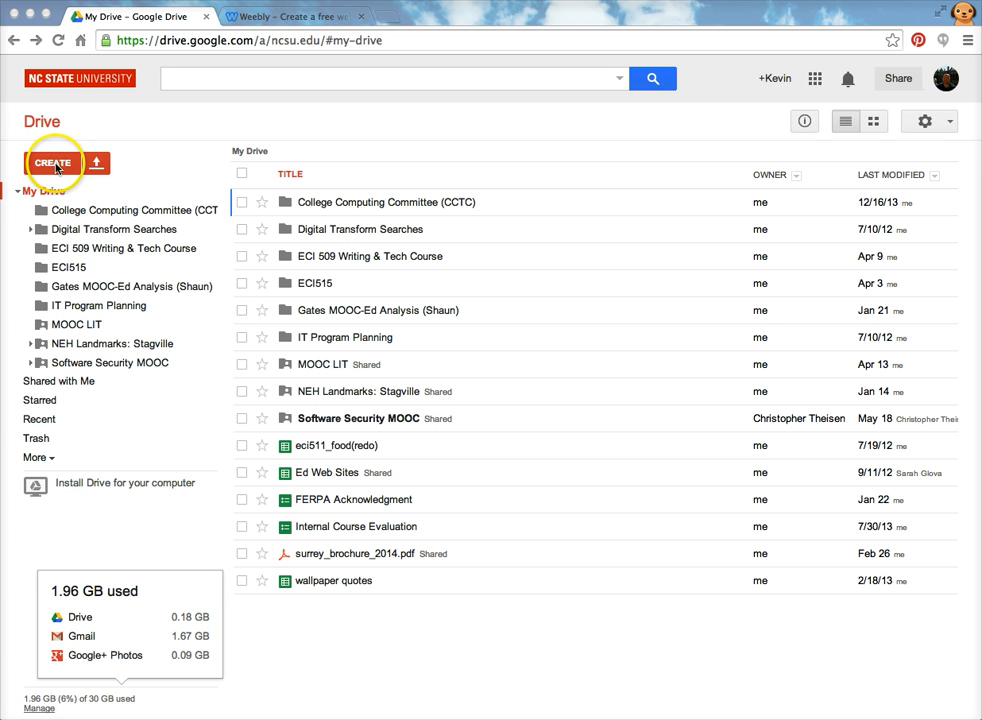
# Create a new blank text document in Google Drive
pyautogui.click(55, 165)
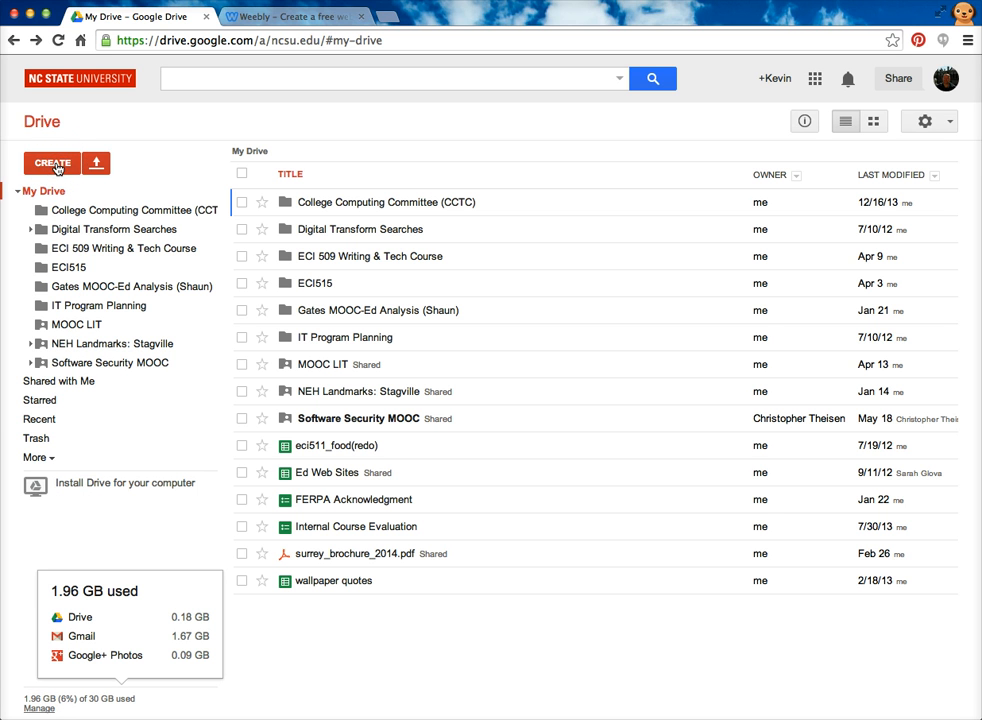
pyautogui.click(57, 167)
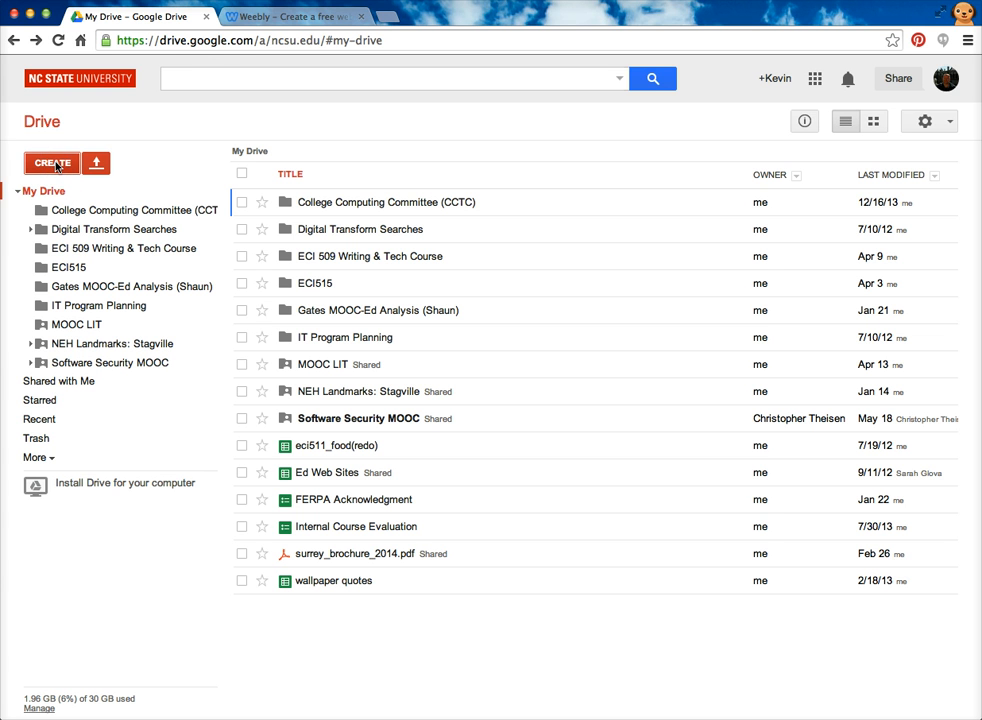
pyautogui.click(205, 45)
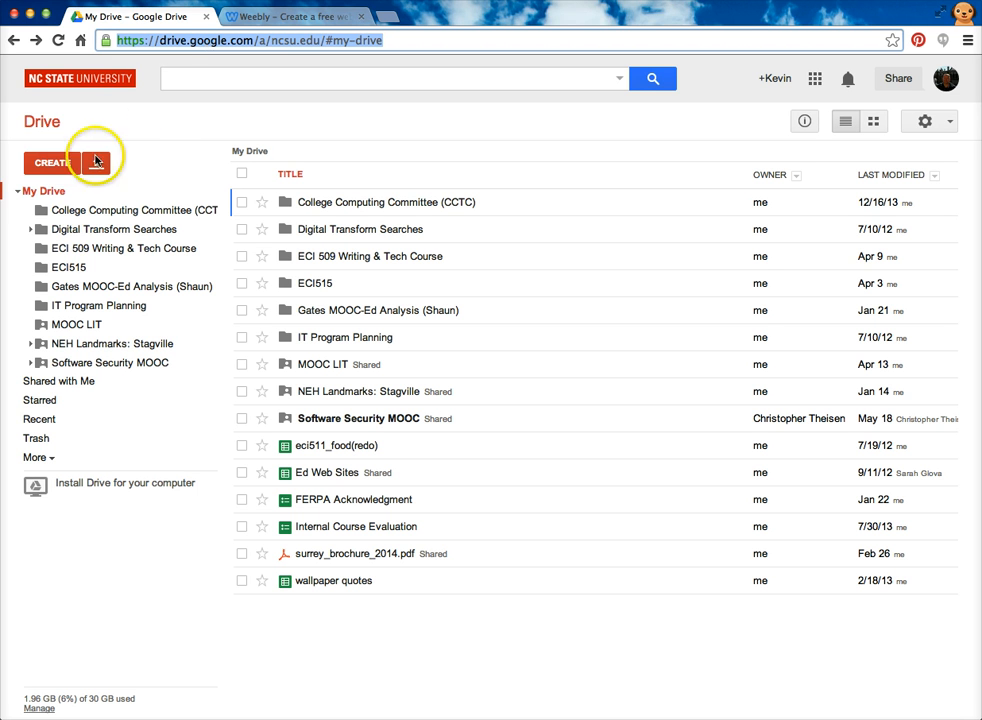
pyautogui.click(58, 166)
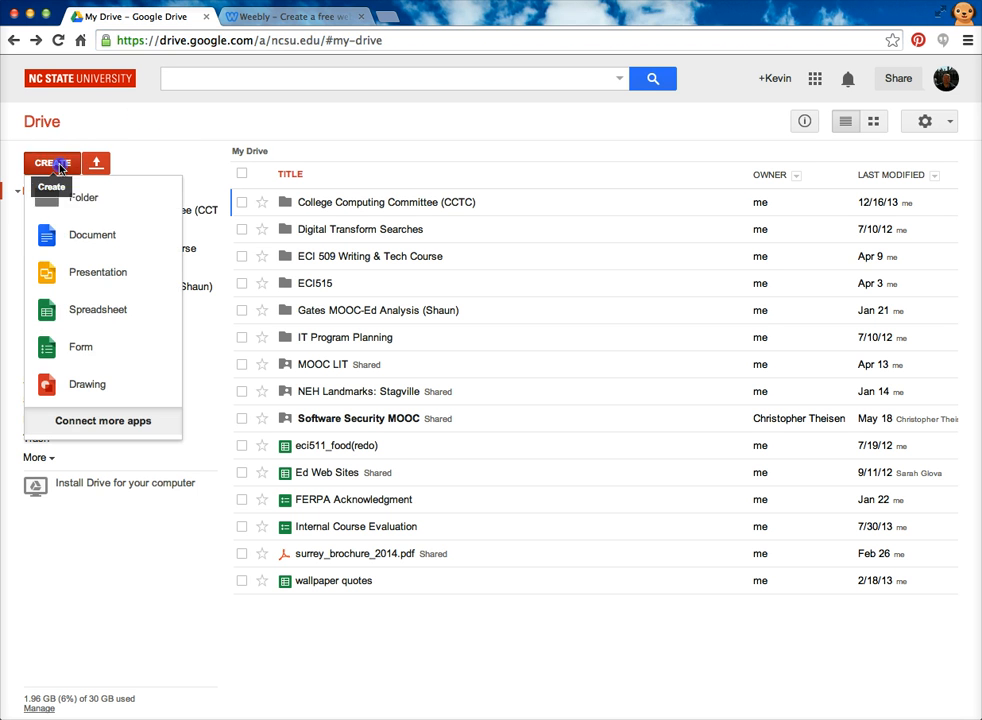
pyautogui.click(82, 234)
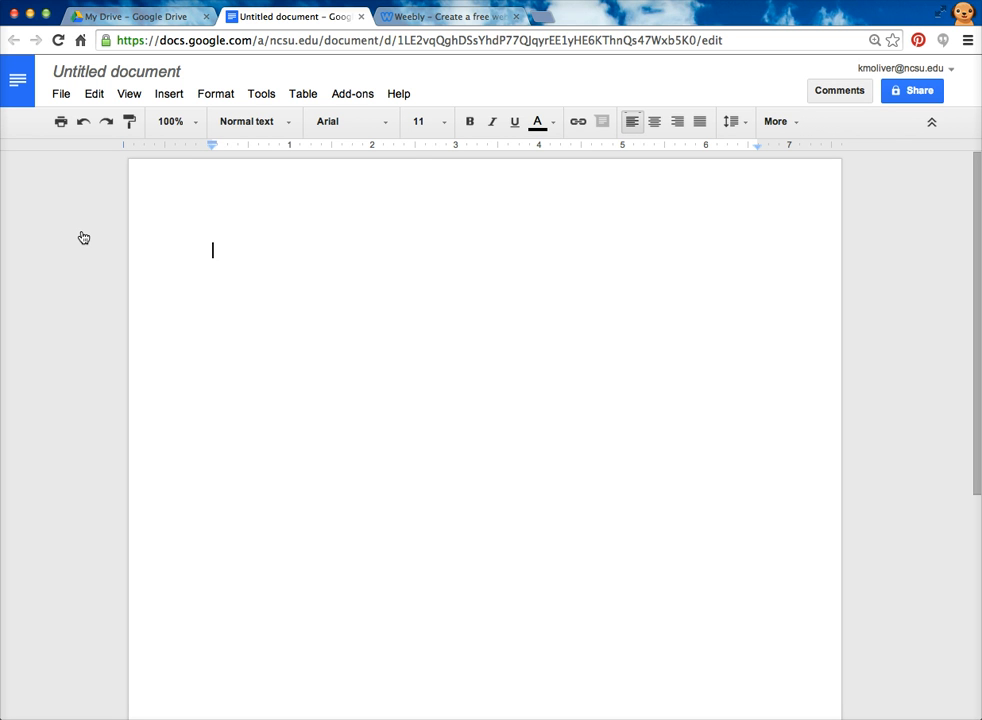
# Rename the untitled document as ECI 519 Journal
pyautogui.click(145, 73)
pyautogui.write('ECI')
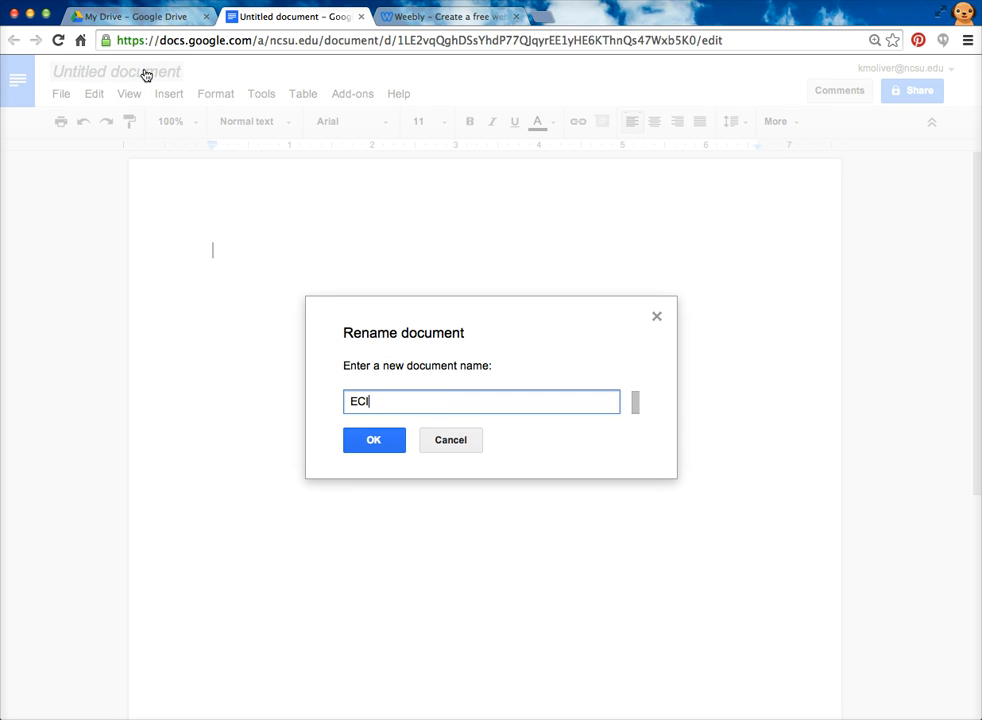
pyautogui.write(' 519 Journal')
pyautogui.click(370, 442)
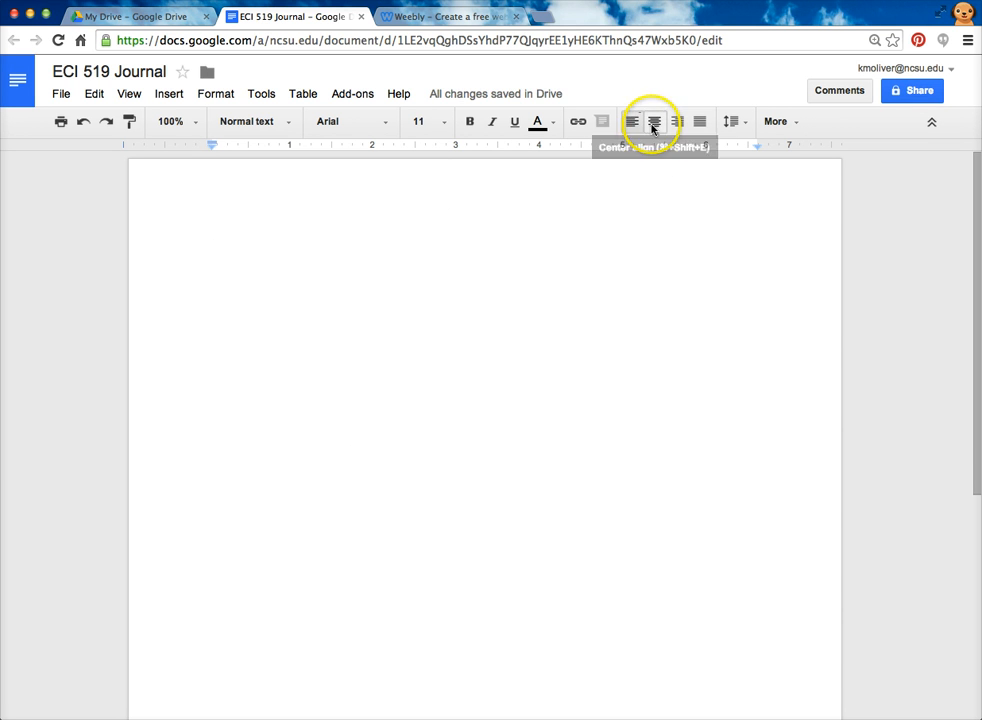
# Add a centered title line made of the owner's first name in possessive form followed by "ECI 519 Journal"
pyautogui.click(654, 121)
pyautogui.write('E')
pyautogui.press('BackSpace')
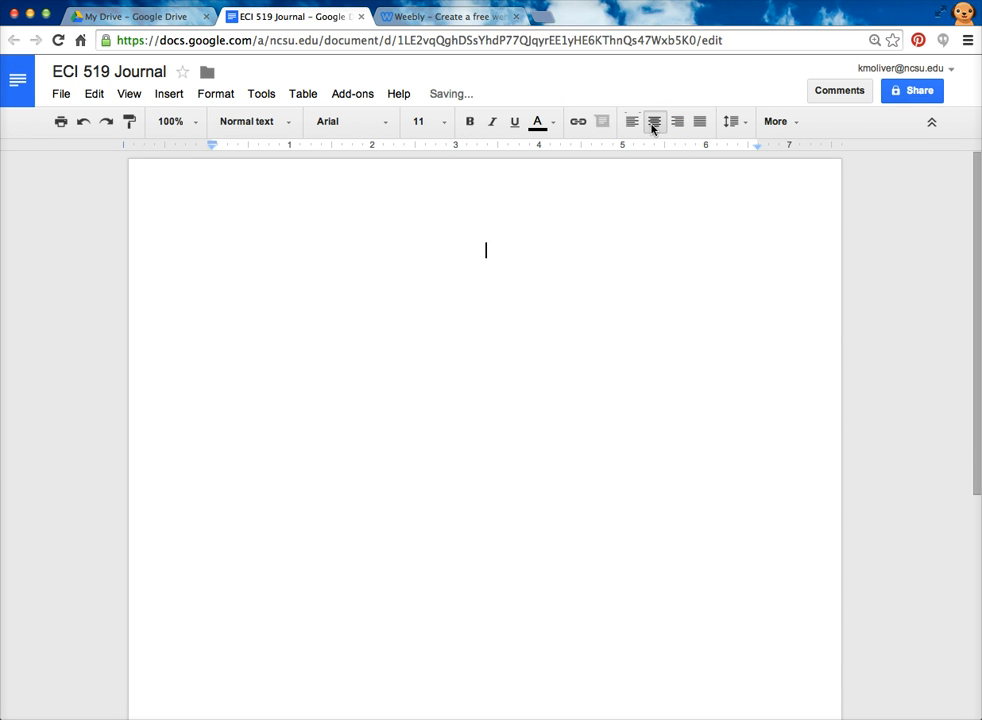
pyautogui.write("Kevin's ECI 519 Jounral")
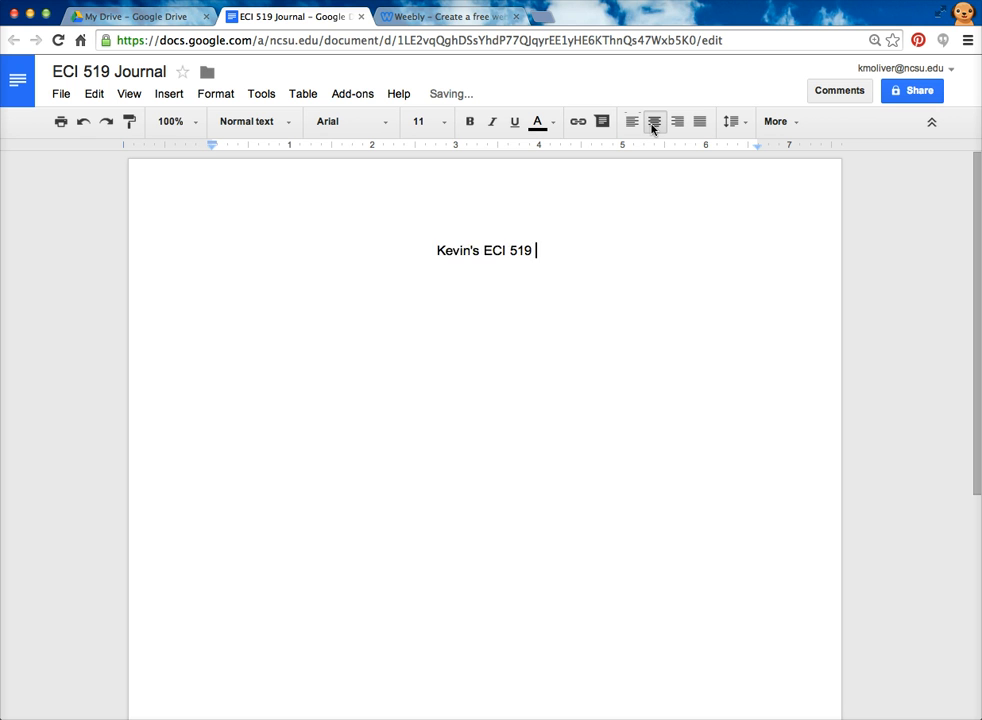
pyautogui.press('BackSpace')
pyautogui.press('BackSpace')
pyautogui.press('BackSpace')
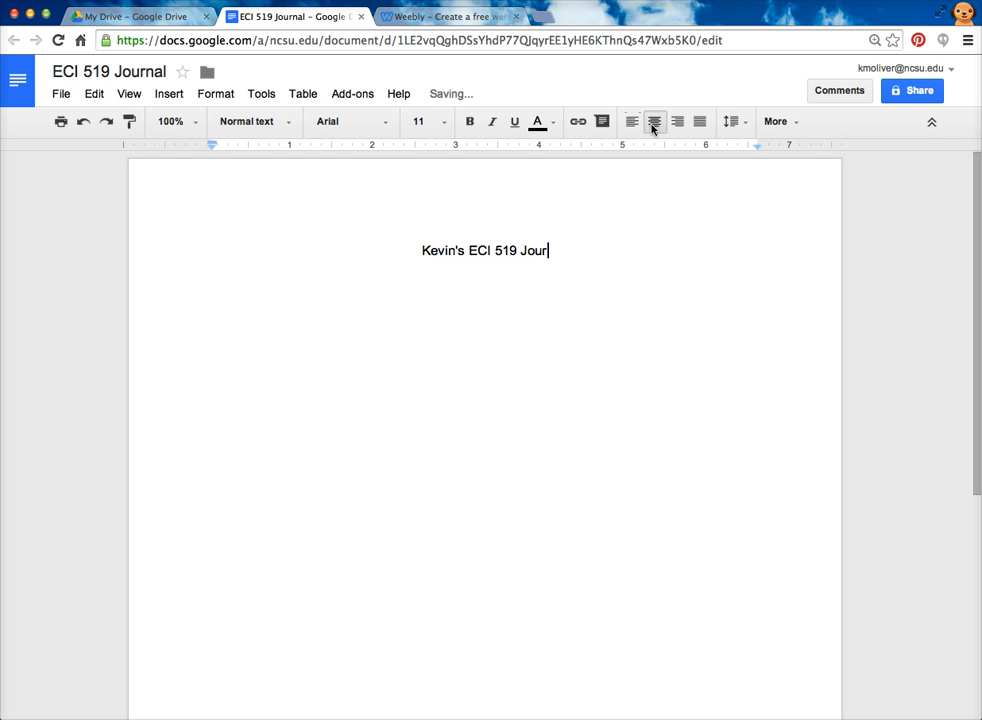
pyautogui.write('nal')
pyautogui.press('Return')
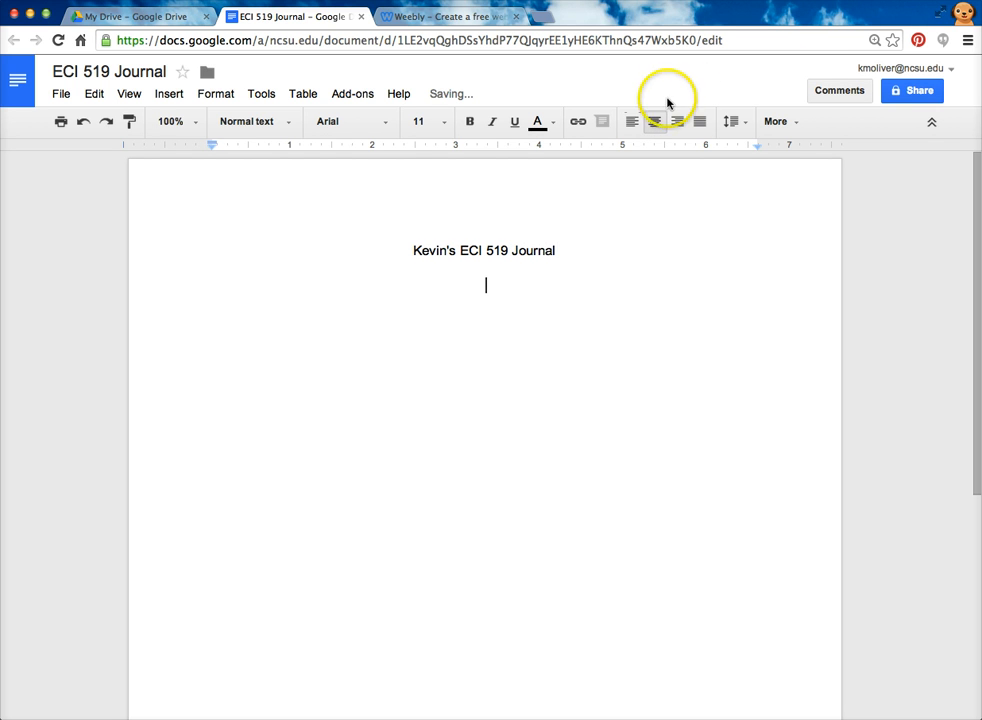
# Add a left-aligned heading under the title reading "Reflections on", the two authors' surnames separated by a slash, and "Book Chapter"
pyautogui.click(631, 121)
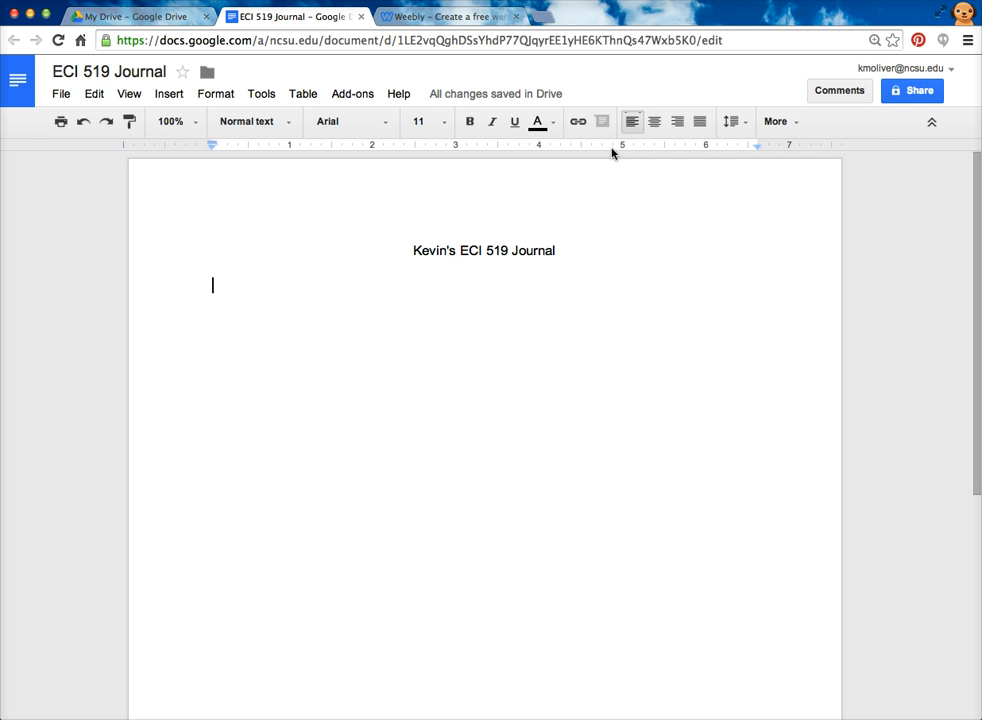
pyautogui.write('Reflections on ')
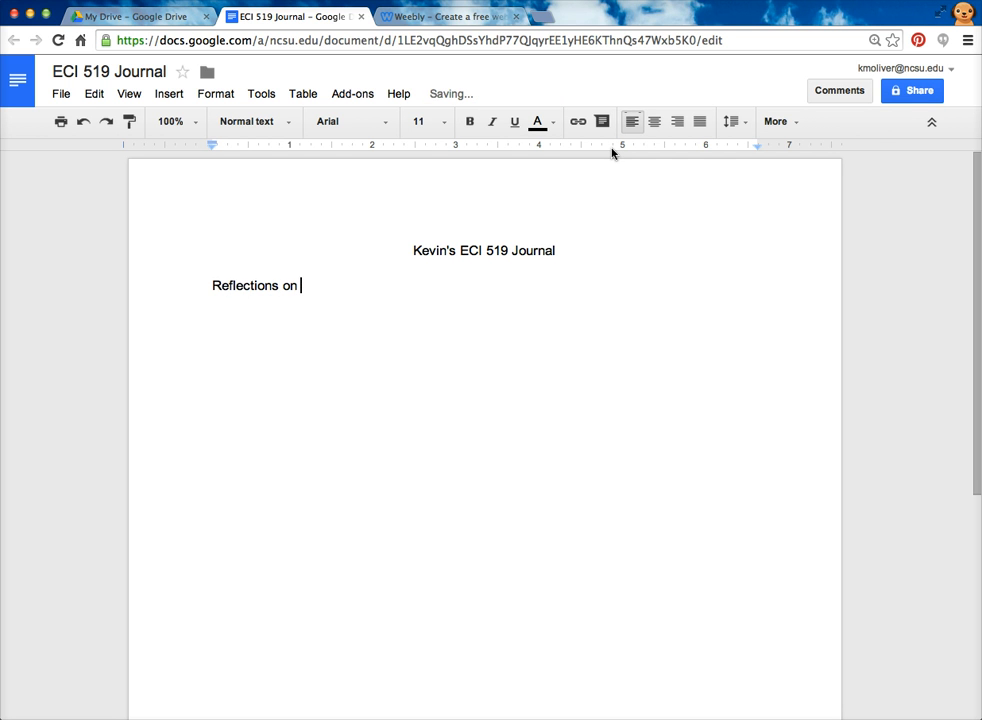
pyautogui.write('Oliver/Pritchard Bo')
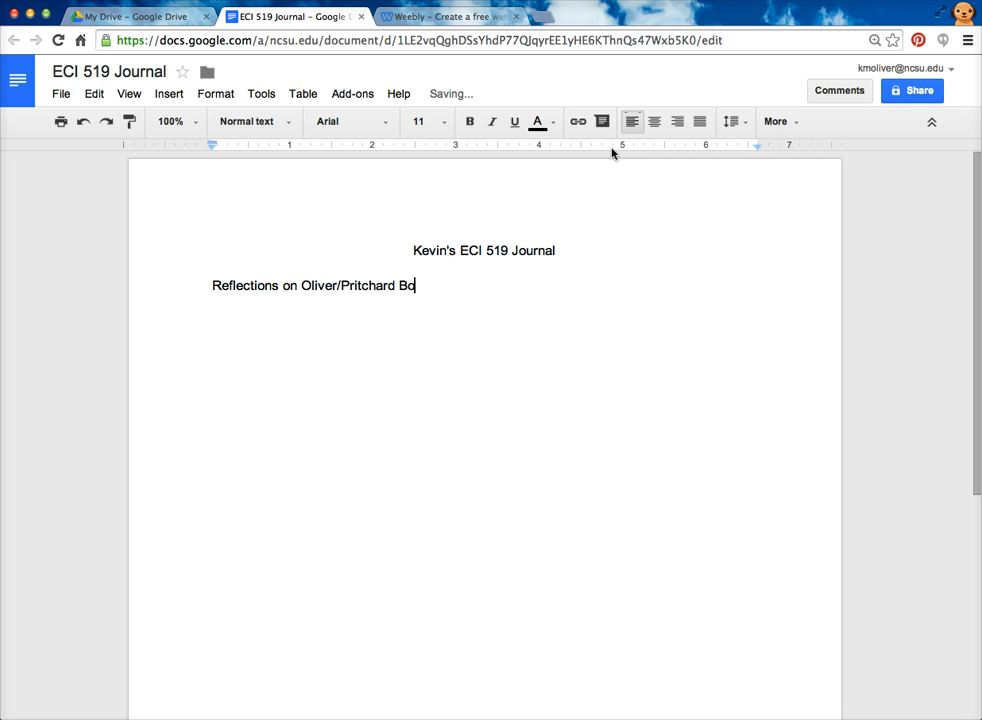
pyautogui.write('ok Chapter')
pyautogui.press('Return')
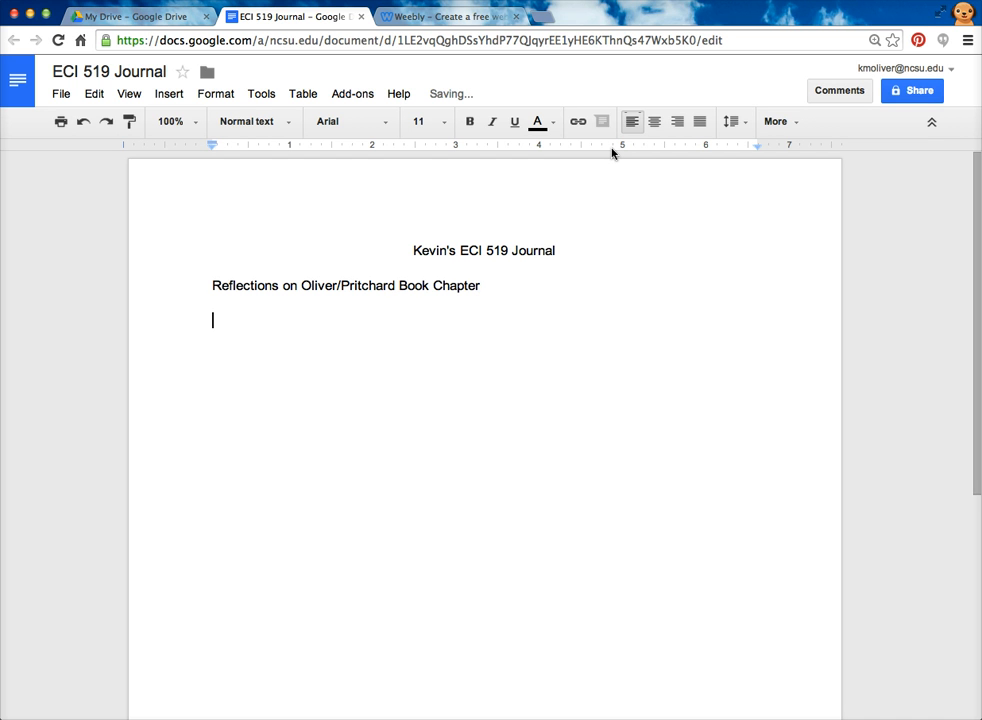
# Make the title and the first heading bold, and enter the placeholder text "xxx;ljasdf;lkasdfad;" in regular weight below them
pyautogui.moveTo(482, 285); pyautogui.dragTo(405, 250)
pyautogui.click(469, 121)
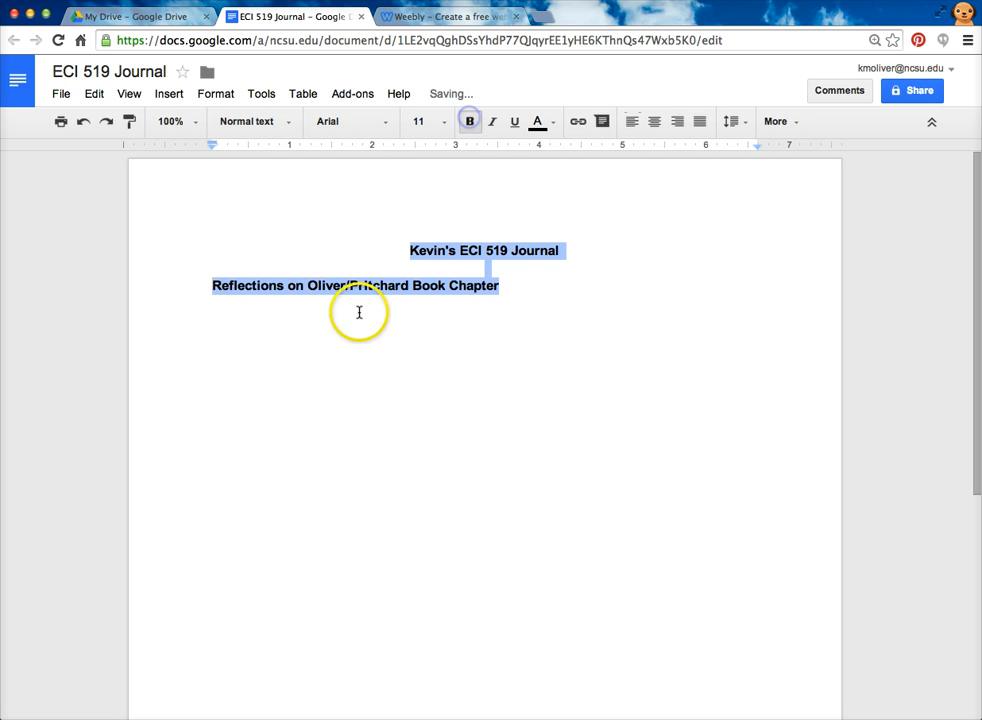
pyautogui.click(340, 337)
pyautogui.write('x')
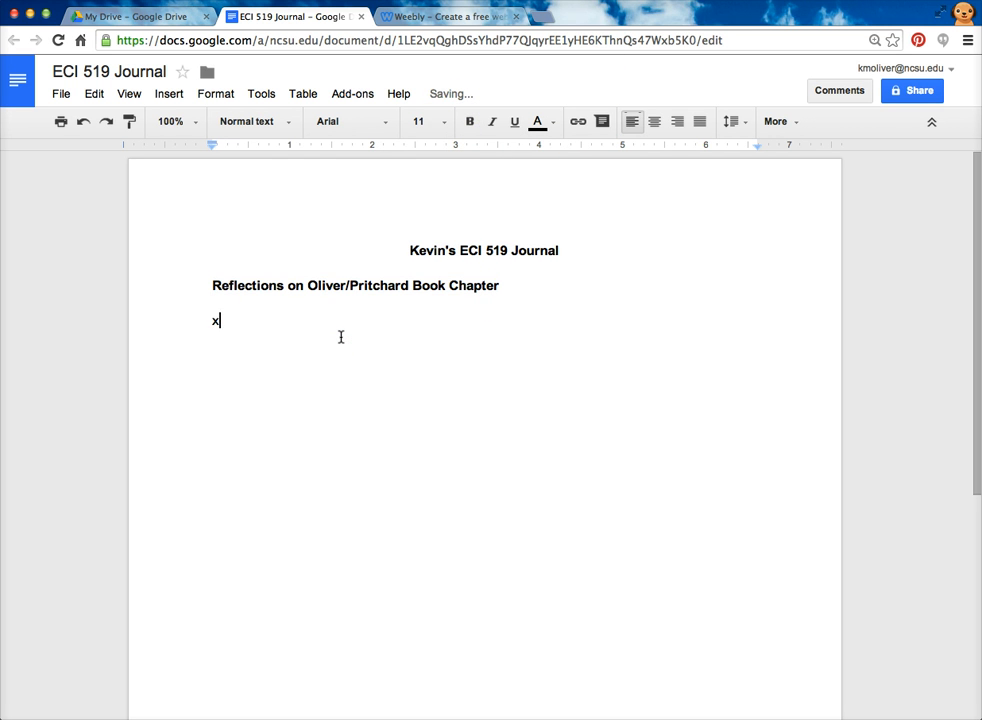
pyautogui.write('xx;ljasdf;lkasdfad;')
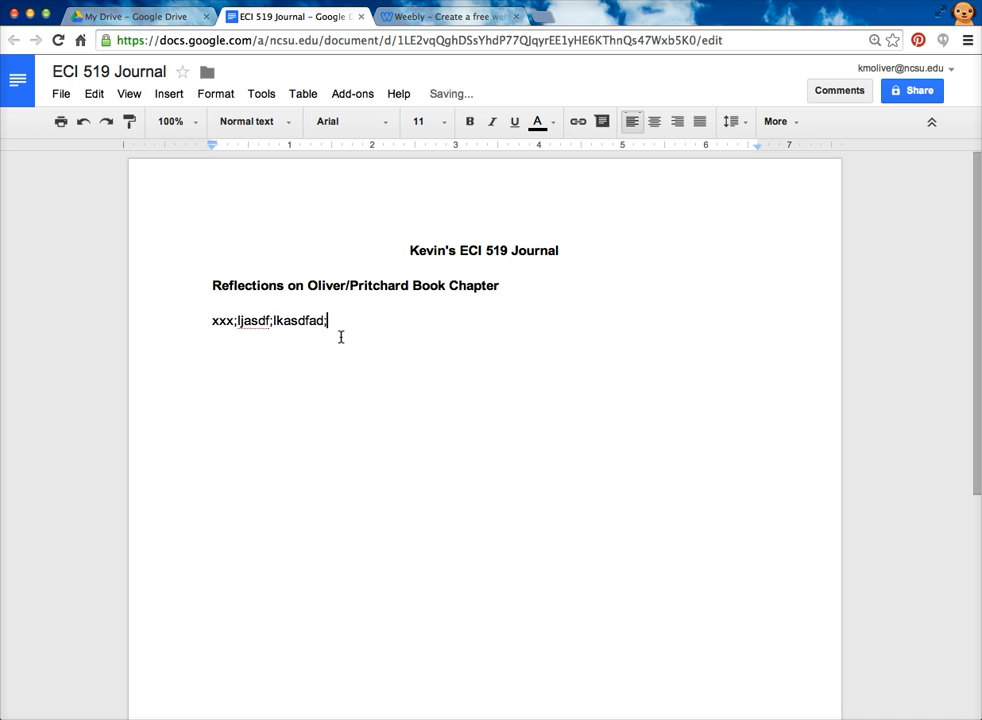
# Add a second bold heading, "Reflections on Article xxx", below the placeholder text
pyautogui.click(355, 344)
pyautogui.press('Return')
pyautogui.click(469, 122)
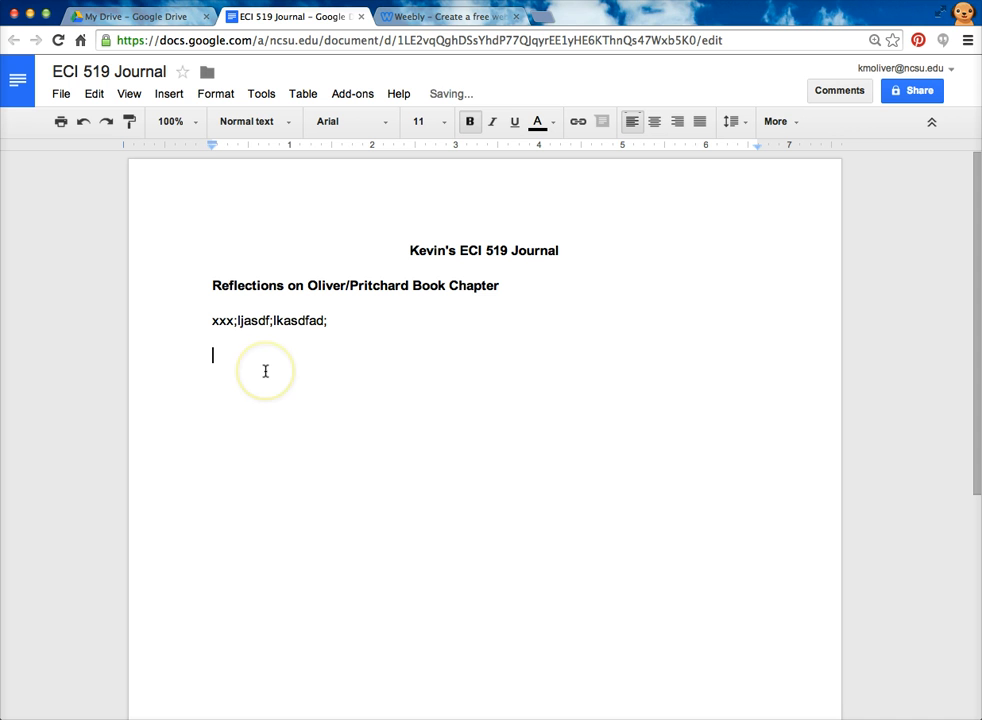
pyautogui.write('Reflections on')
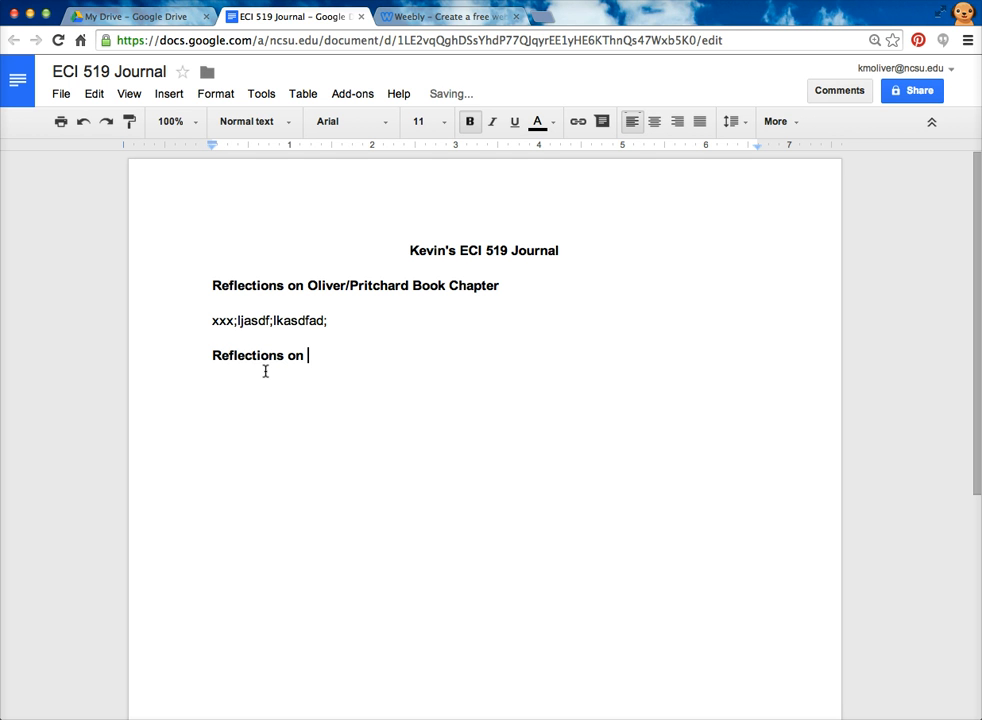
pyautogui.write(' Article xxx')
pyautogui.press('Return')
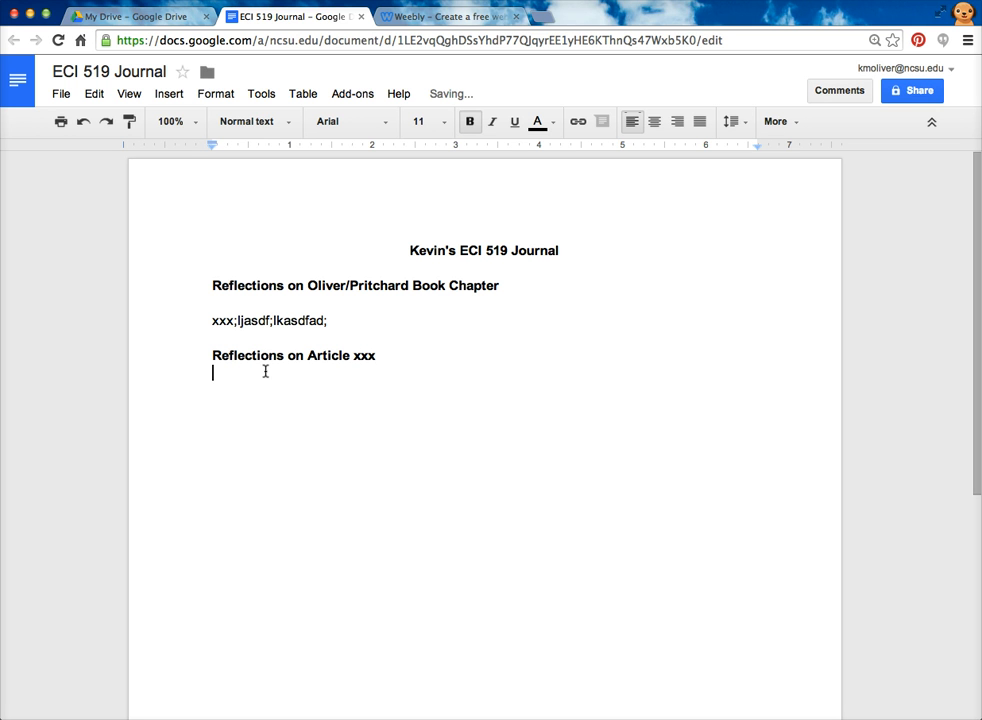
# Enter the placeholder text "asdfasdfasdf" in regular weight, one blank line below the second heading
pyautogui.press('Return')
pyautogui.click(466, 124)
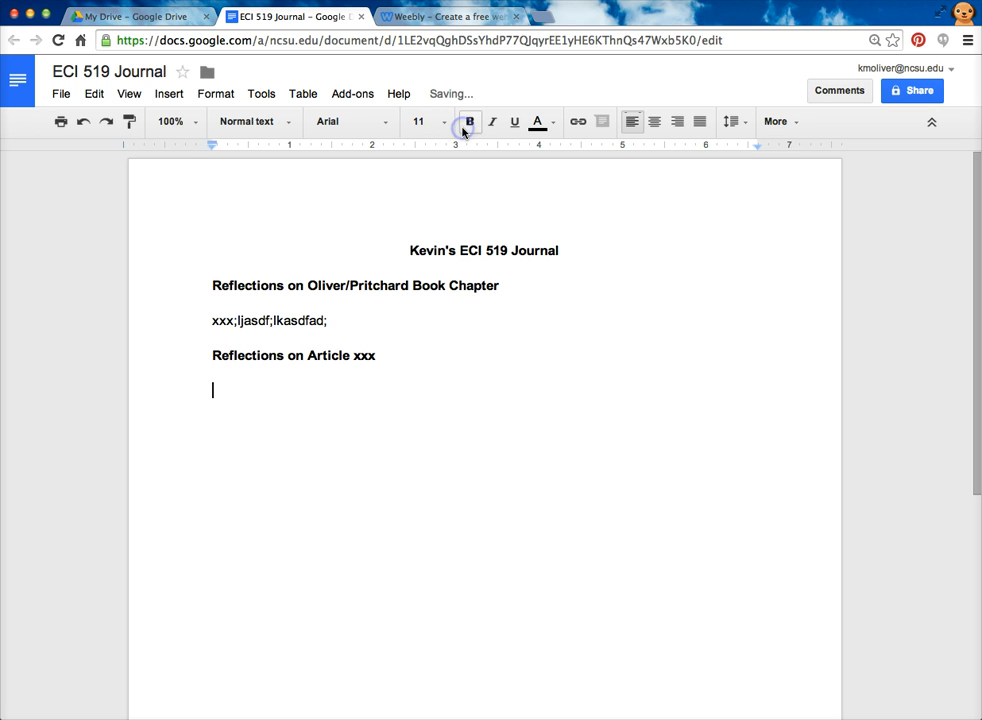
pyautogui.write('asdfasdfasdf')
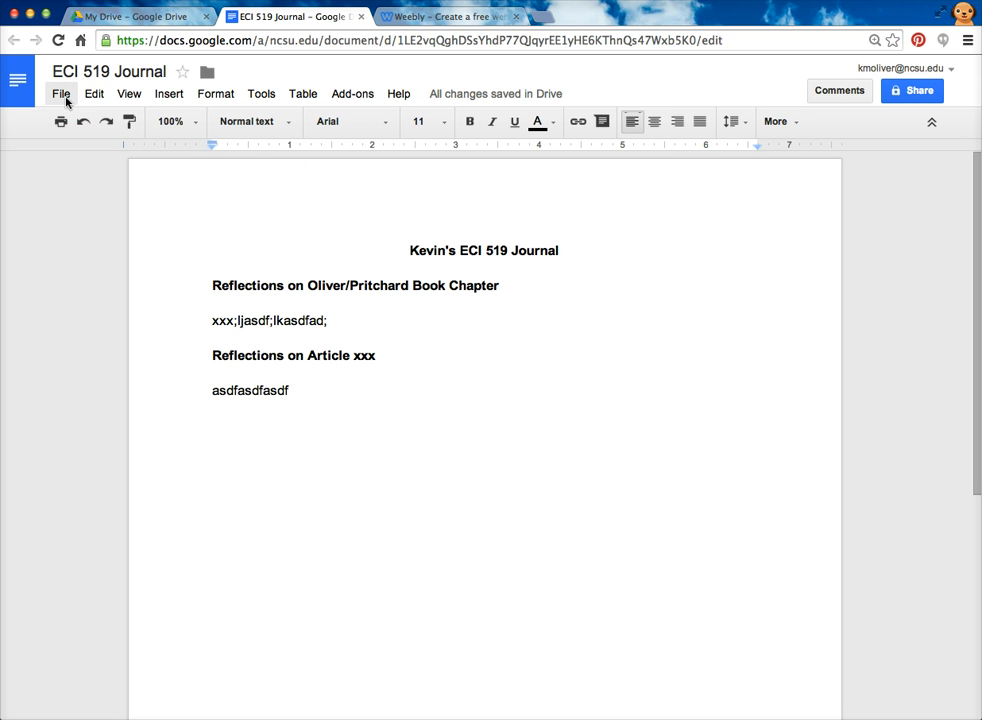
# Publish the document to the web with automatic republishing and select its full embed code
pyautogui.moveTo(510, 97)
pyautogui.click(62, 95)
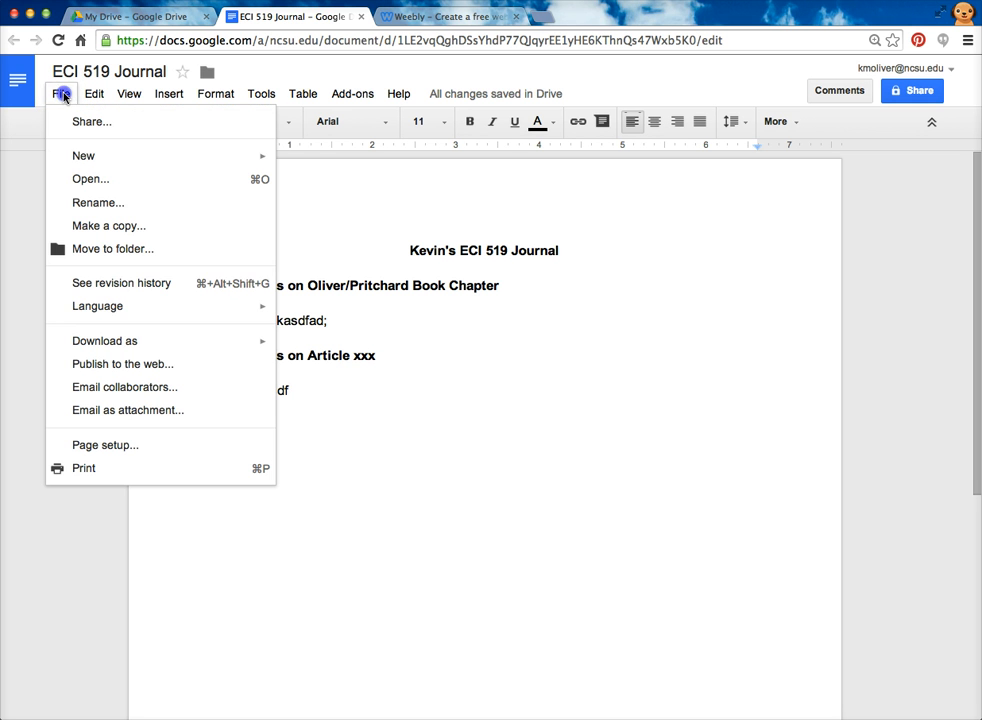
pyautogui.click(124, 365)
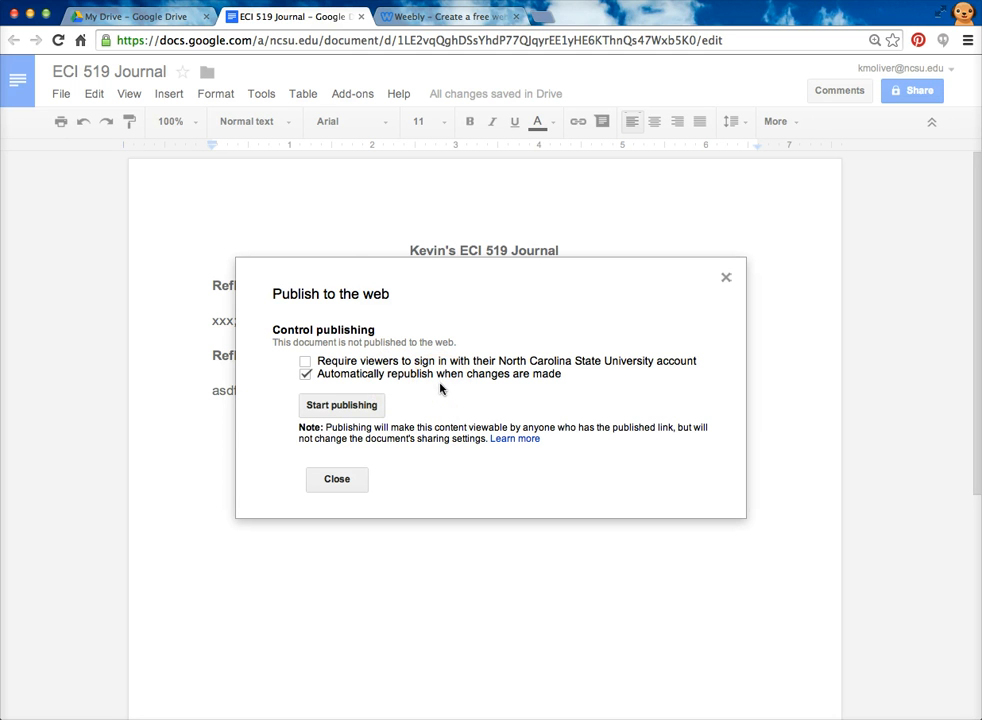
pyautogui.click(342, 405)
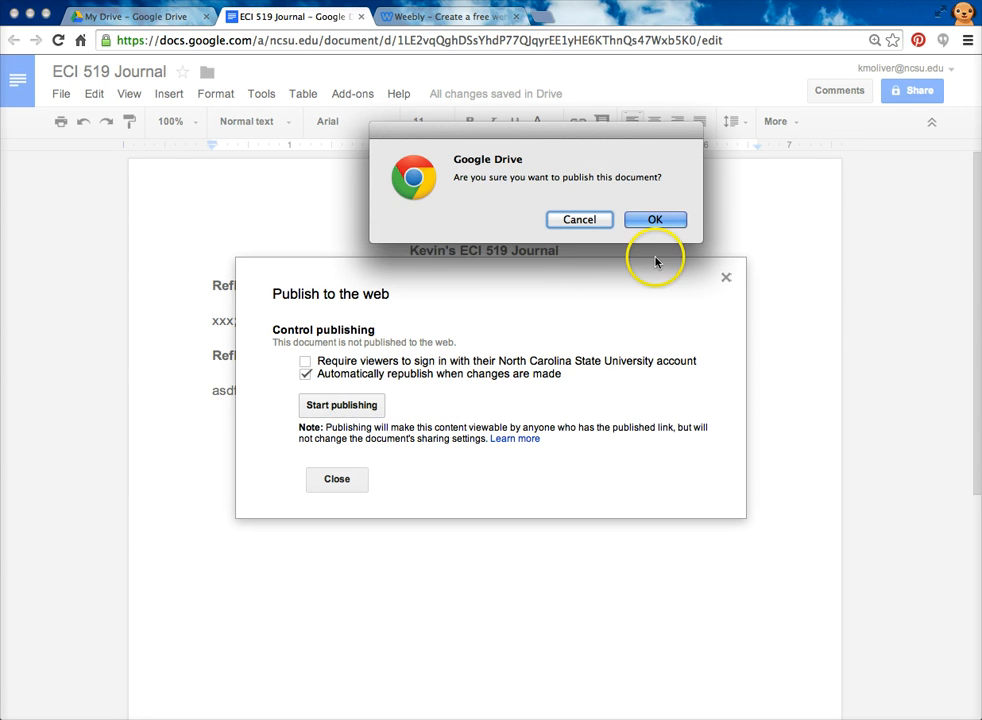
pyautogui.click(666, 221)
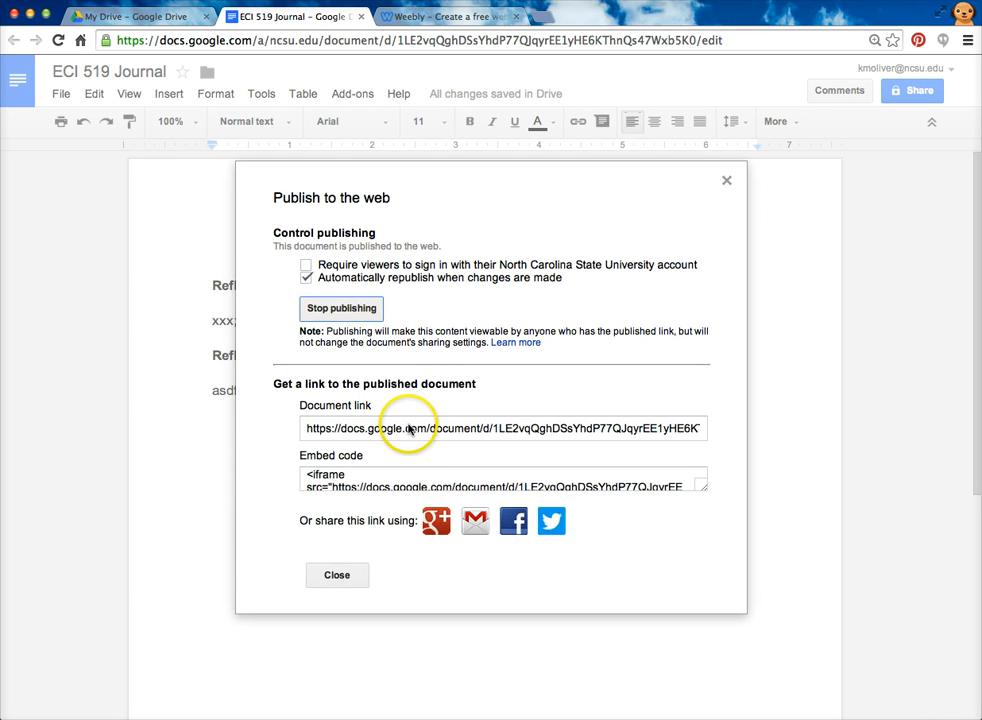
pyautogui.click(384, 485)
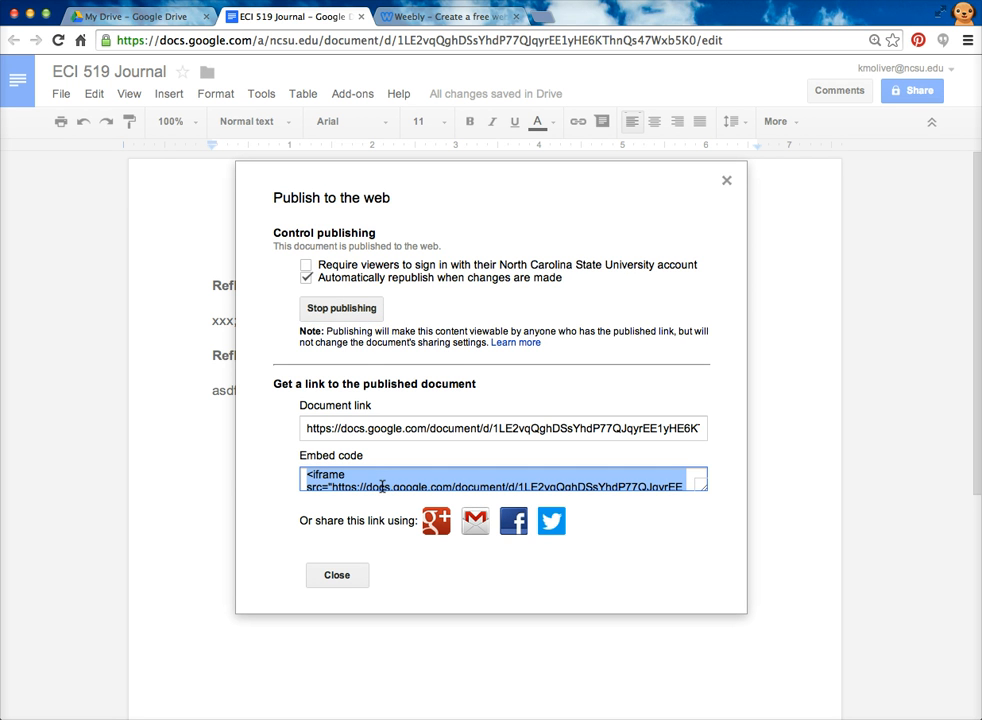
# Switch to Weebly, open the surreyteachers2014.weebly.com site for editing, and go to the first instructor's page under Instructor Pages
pyautogui.click(455, 17)
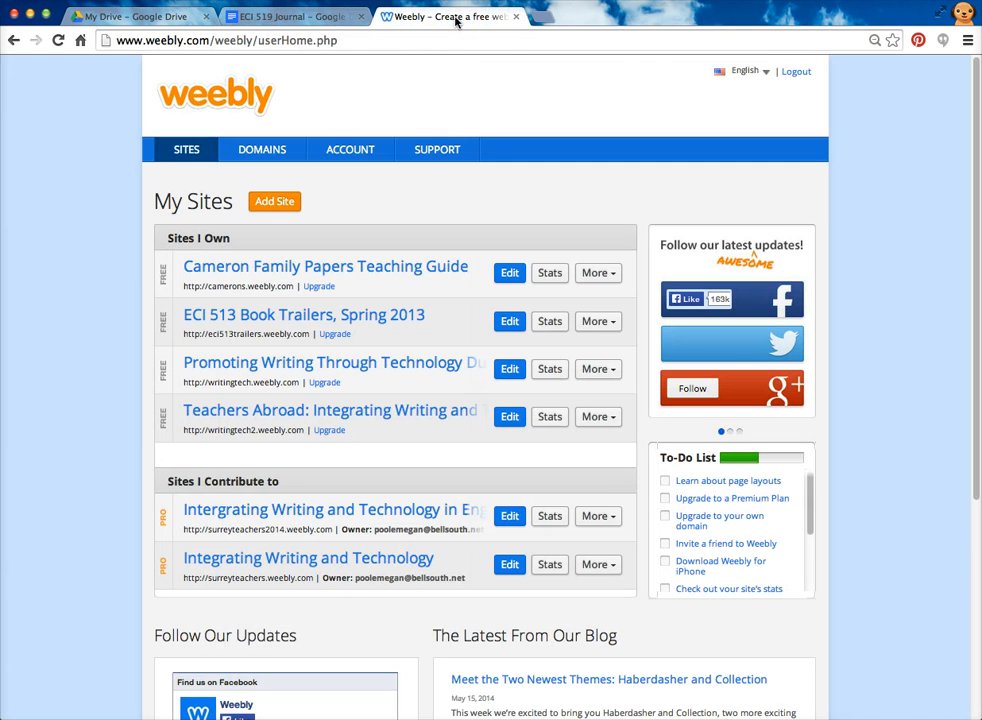
pyautogui.click(509, 515)
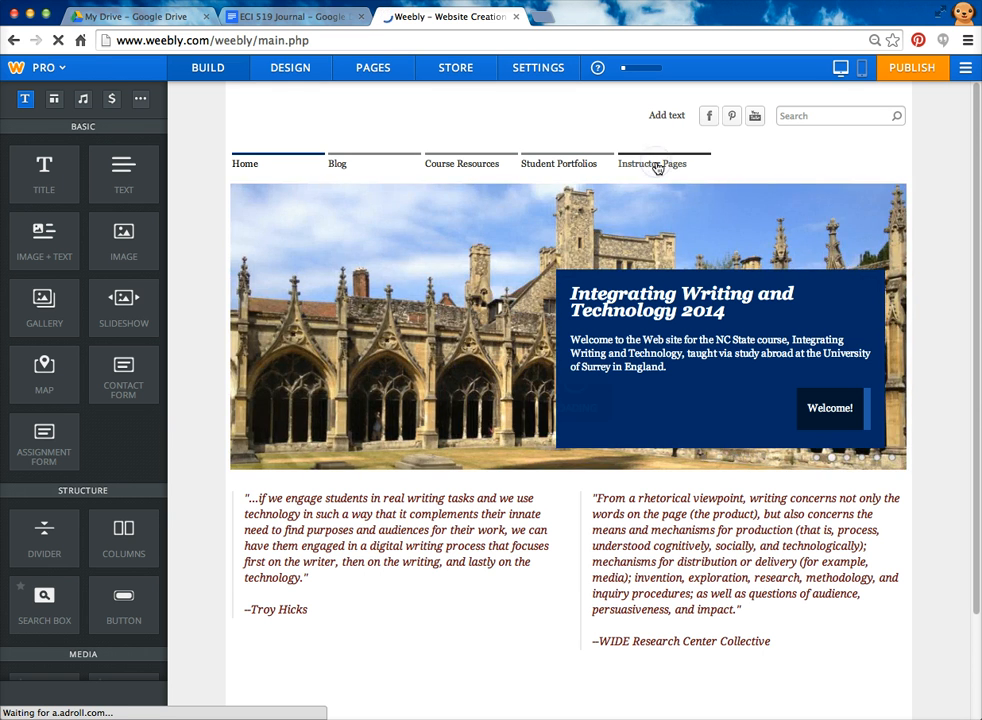
pyautogui.click(656, 168)
pyautogui.click(284, 203)
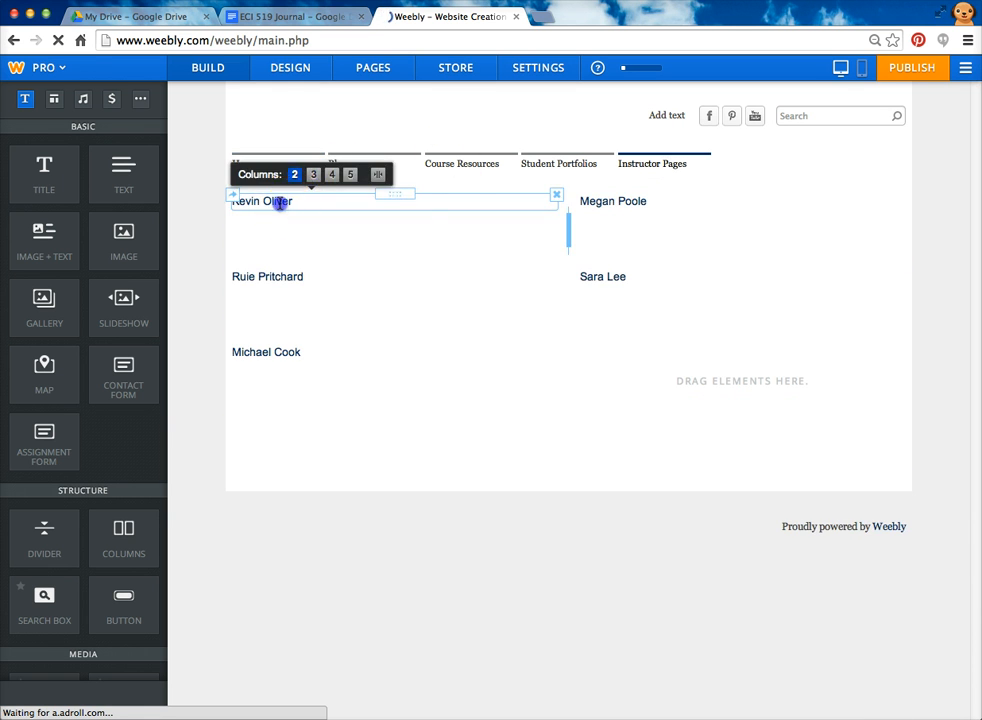
pyautogui.click(309, 221)
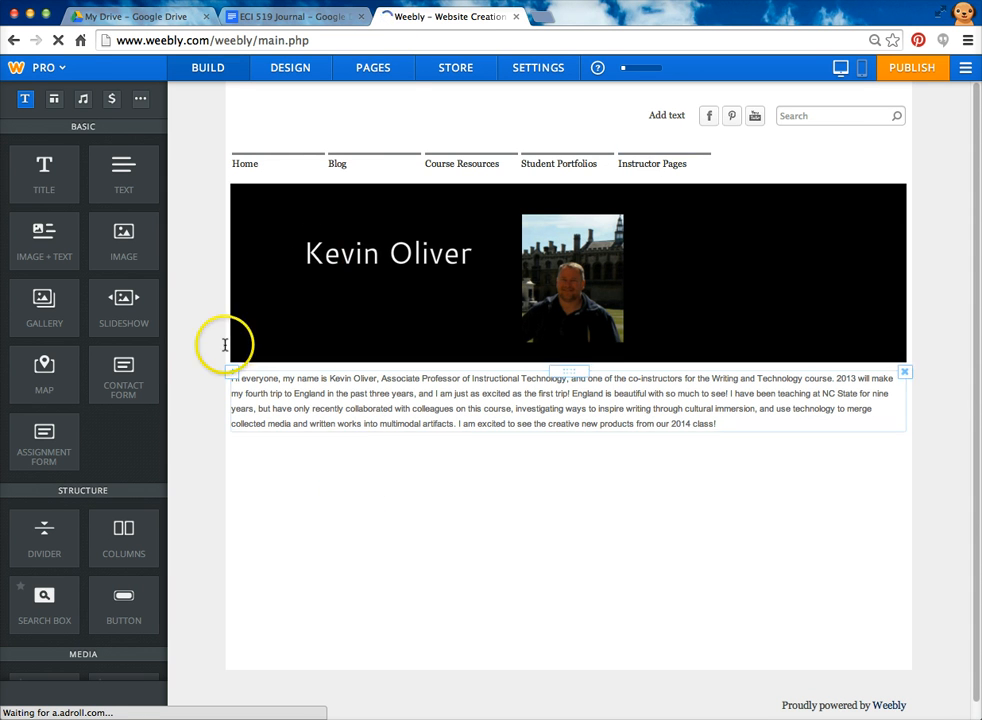
# Add a title element below the biography paragraph with the text "Assignment 1: Journaling"
pyautogui.moveTo(63, 200); pyautogui.dragTo(325, 511)
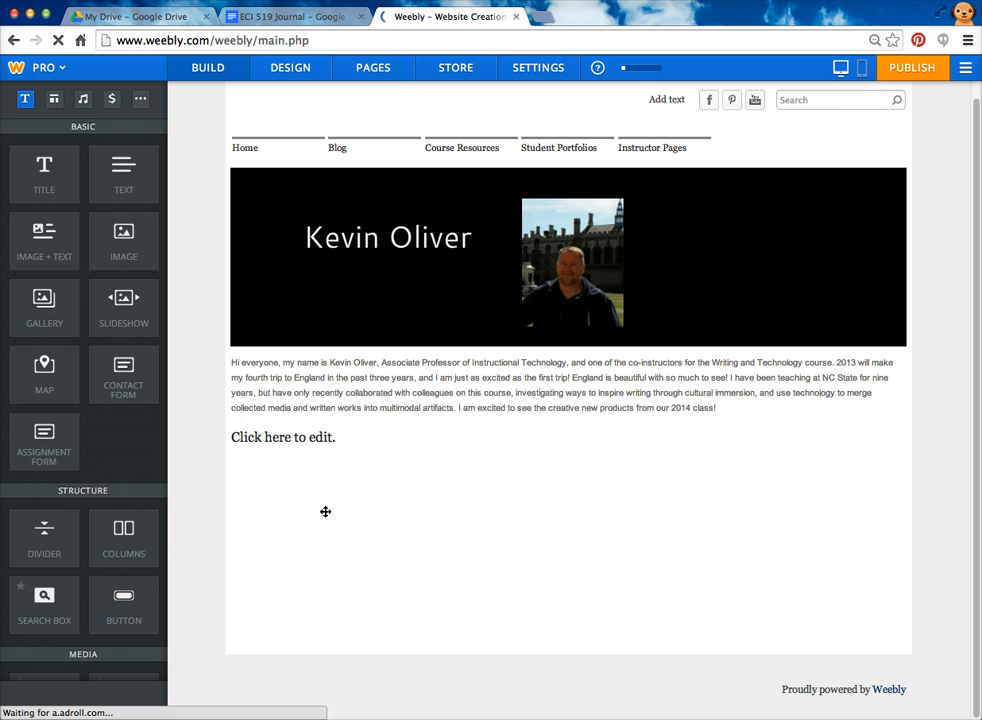
pyautogui.click(318, 437)
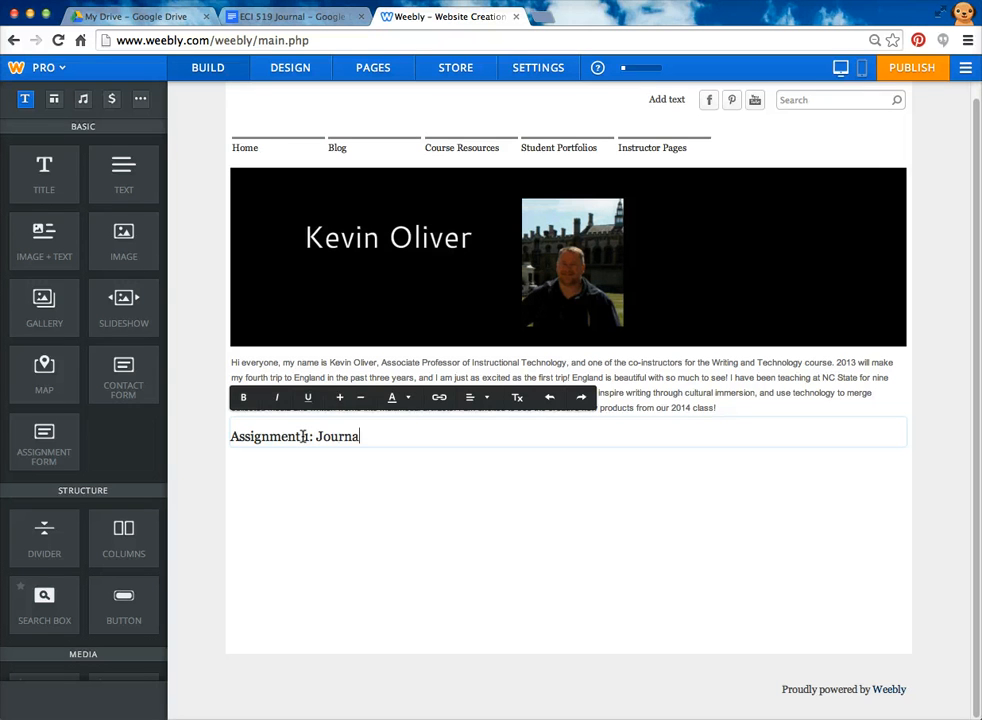
pyautogui.click(346, 504)
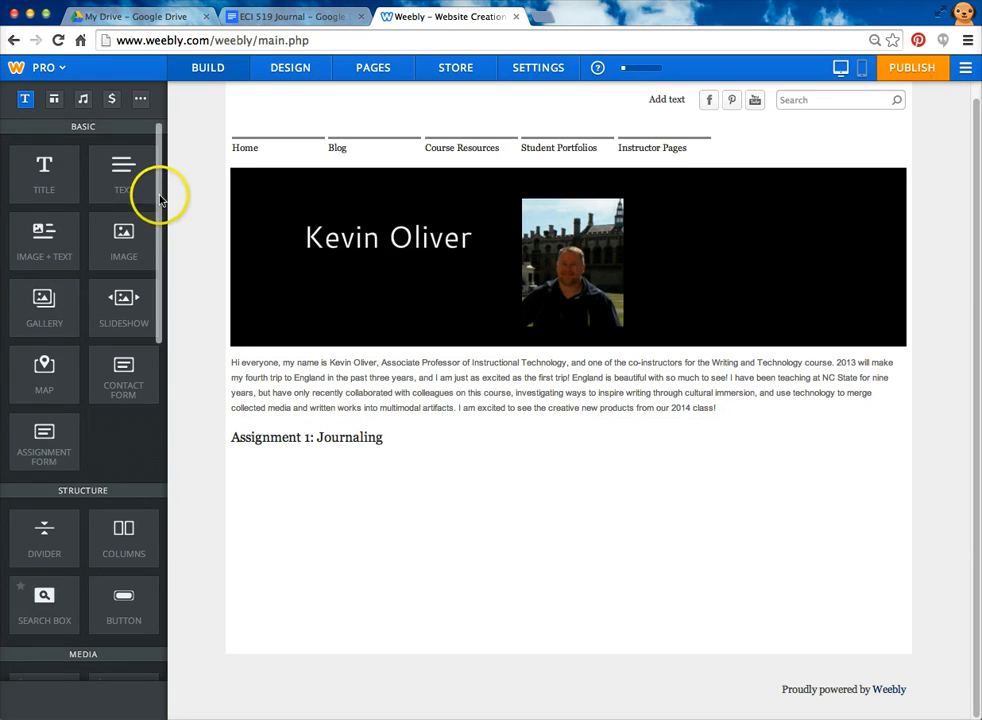
# Add an Embed Code element below the "Assignment 1: Journaling" title and paste the document's iframe embed code as its custom HTML
pyautogui.moveTo(160, 193); pyautogui.dragTo(171, 445)
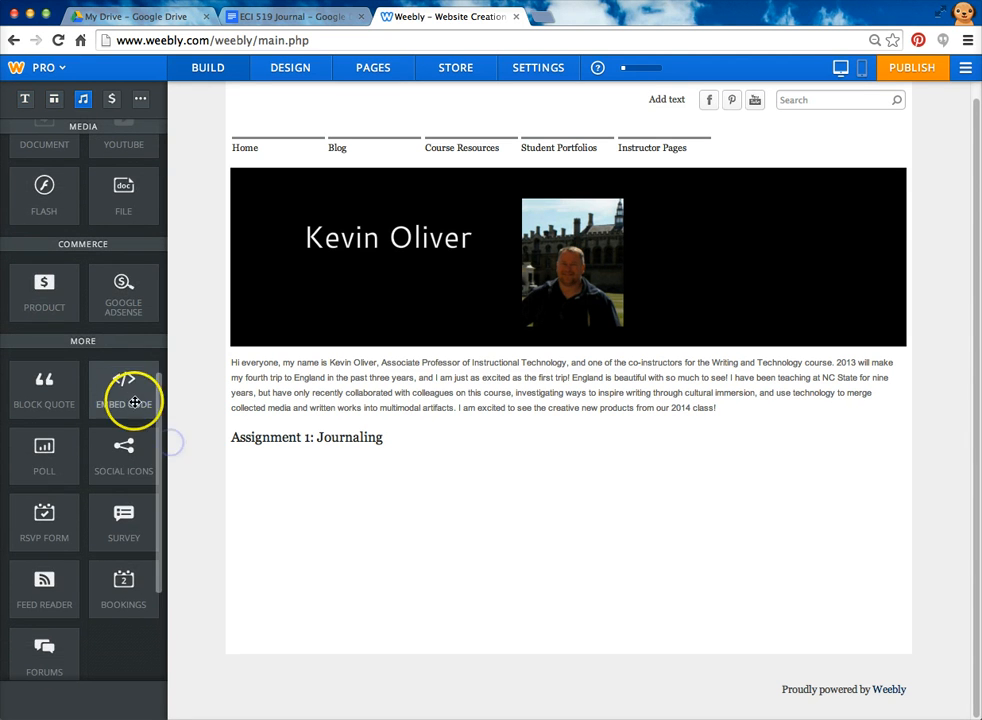
pyautogui.moveTo(121, 393); pyautogui.dragTo(121, 393)
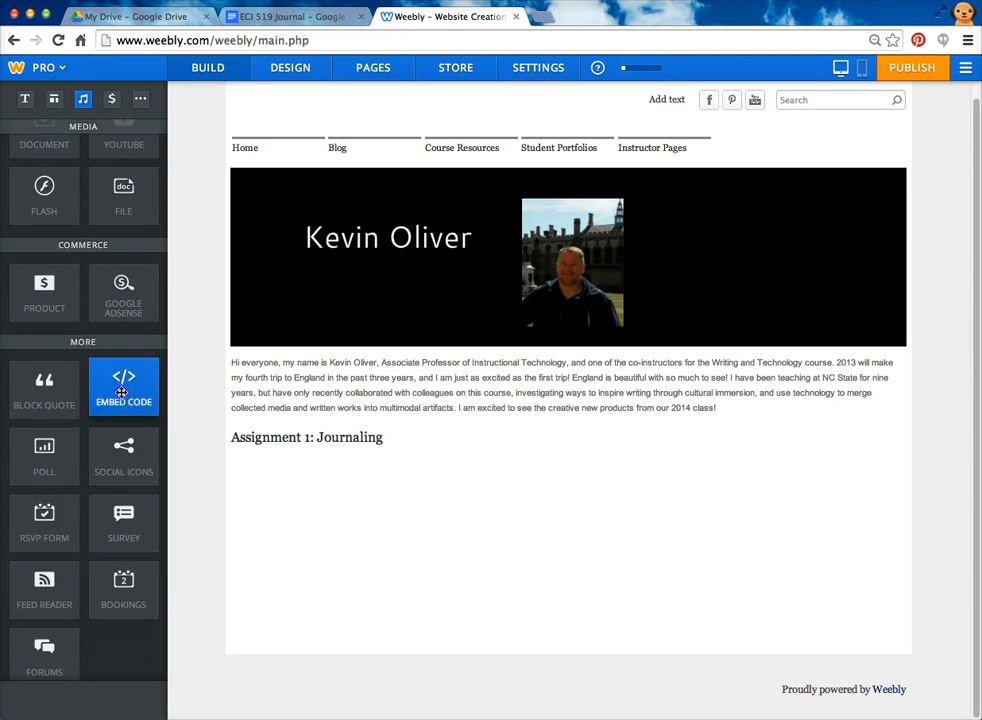
pyautogui.moveTo(250, 472); pyautogui.dragTo(281, 517)
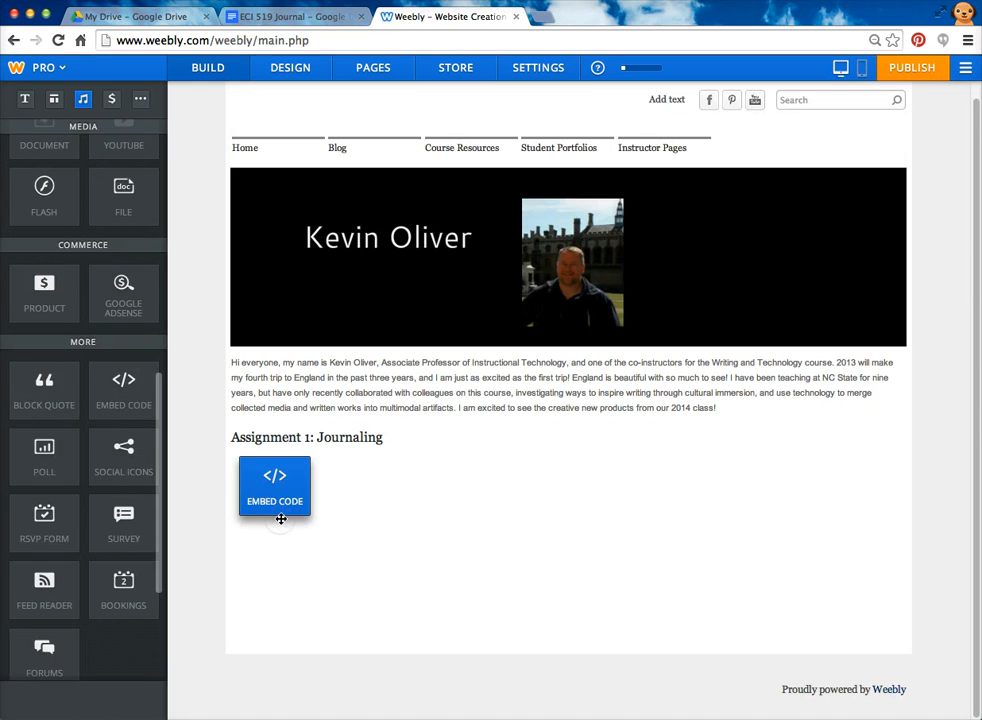
pyautogui.click(287, 466)
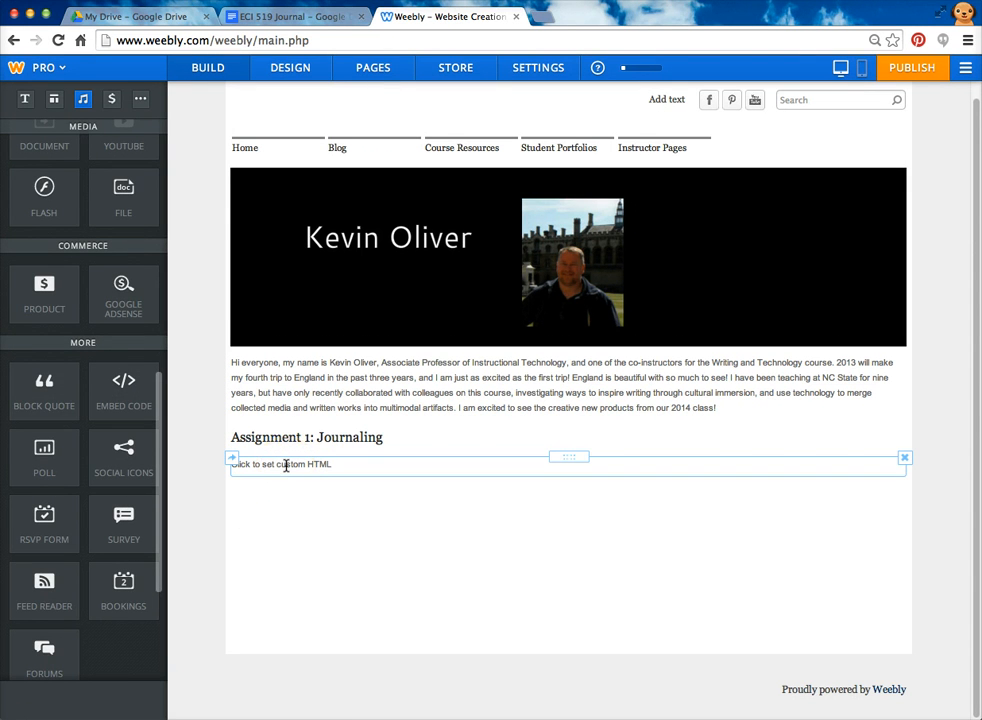
pyautogui.click(286, 466)
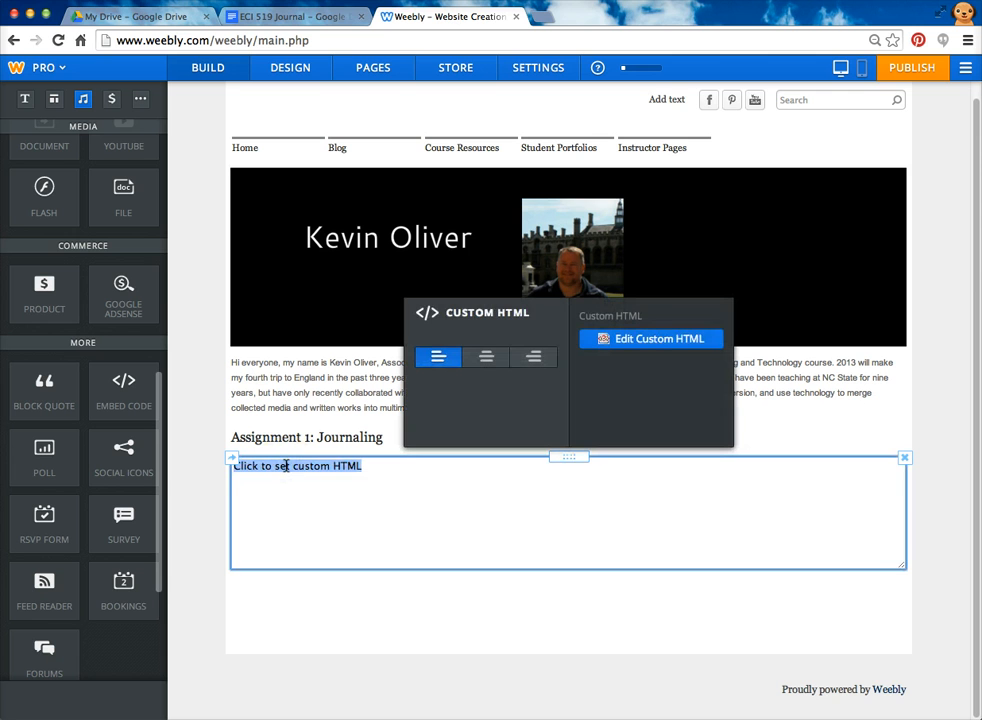
pyautogui.write('<iframe src="https://docs.google.com/document/d/1LE2vqQghDSsYhdP77QJqyrEE1yHE6KThnQs47Wxb5K0/pub?embedded=true"></iframe>')
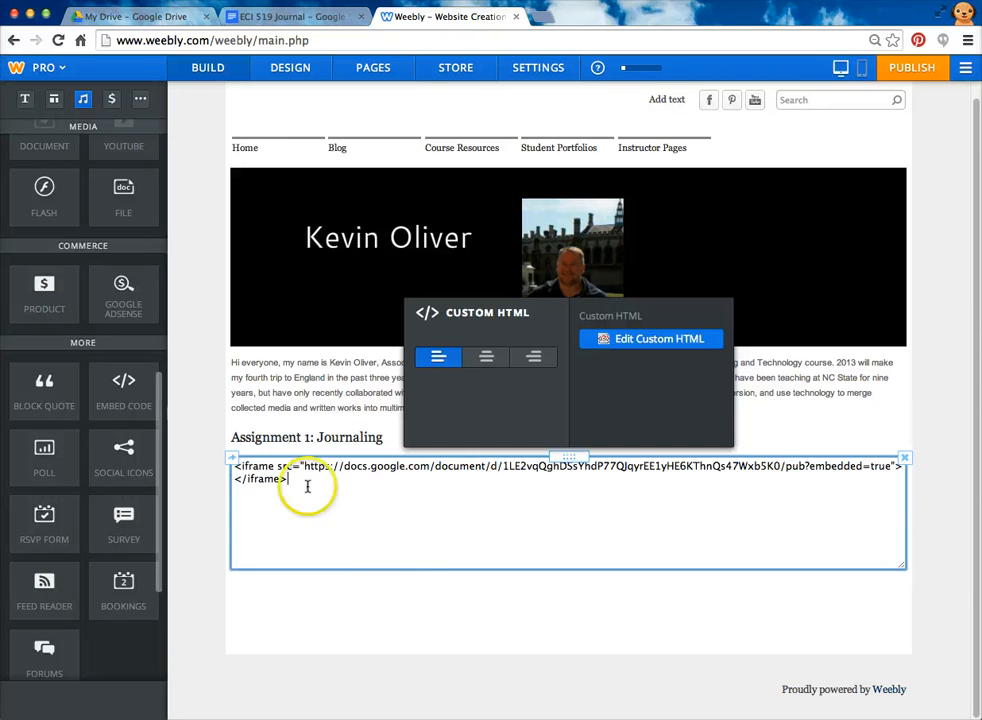
pyautogui.click(408, 633)
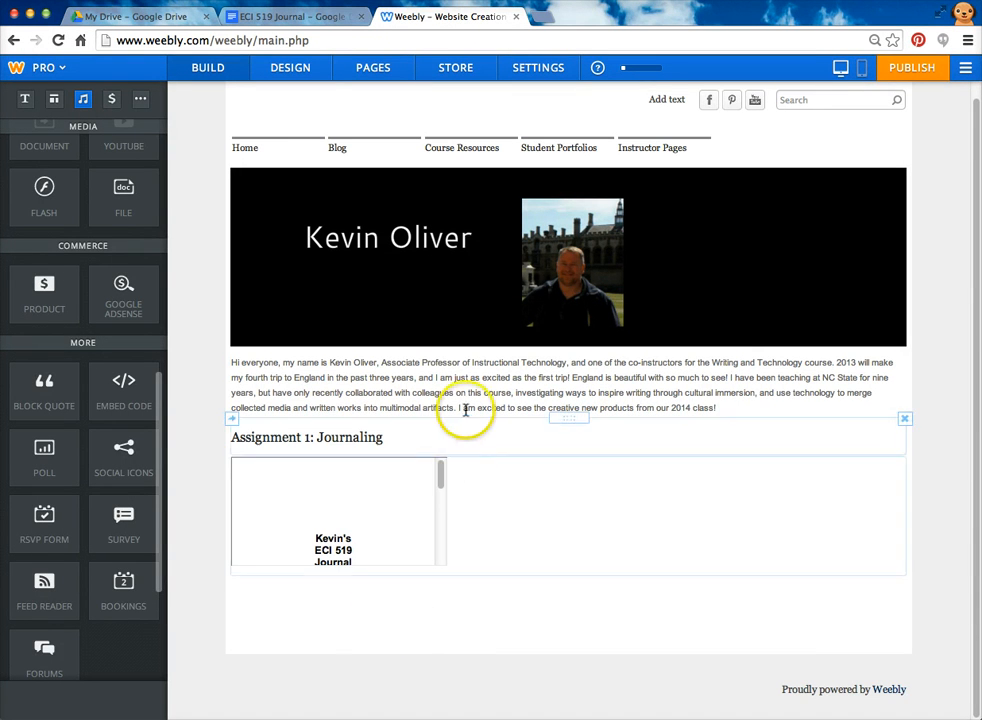
# Look through the embedded journal from start to end and check the embed element's custom HTML
pyautogui.moveTo(438, 475); pyautogui.dragTo(440, 512)
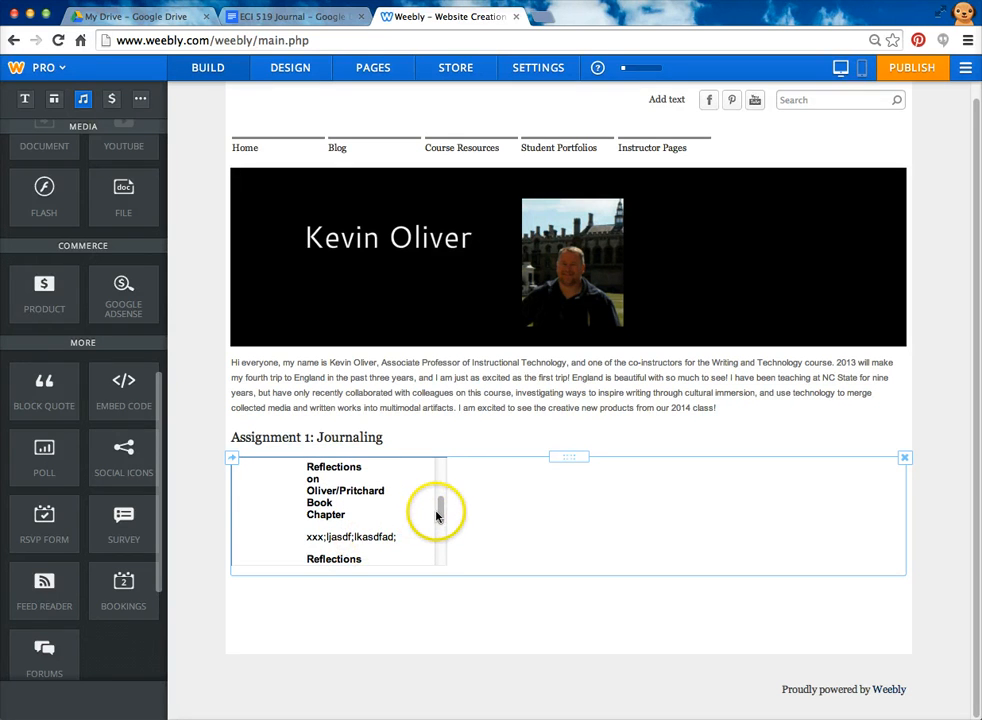
pyautogui.moveTo(438, 511); pyautogui.dragTo(438, 472)
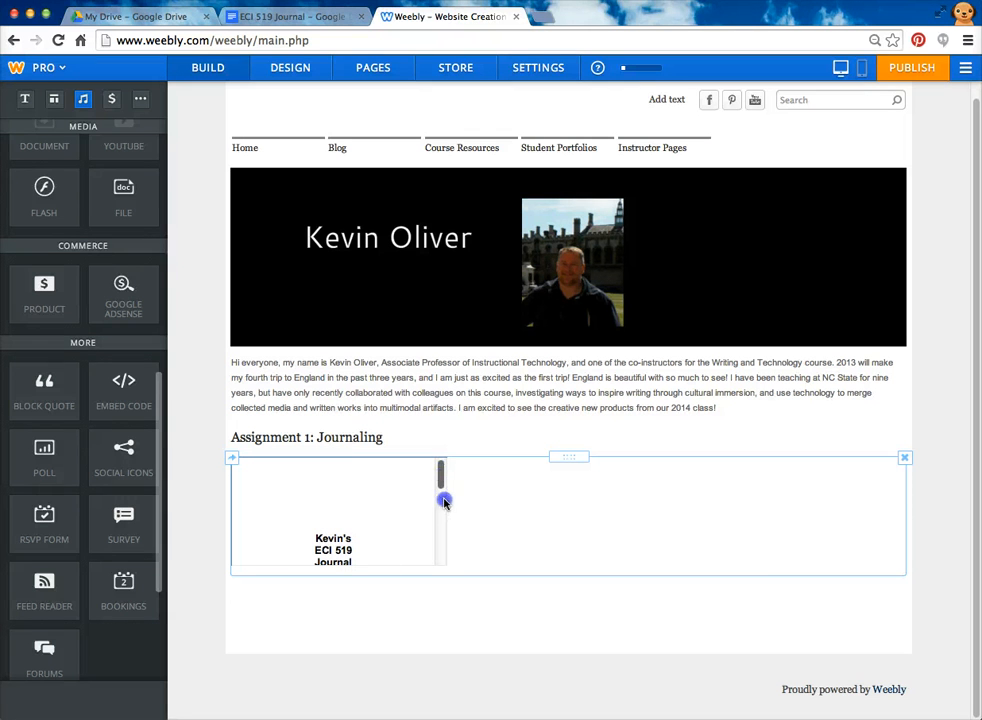
pyautogui.moveTo(444, 500); pyautogui.dragTo(443, 463)
pyautogui.click(471, 537)
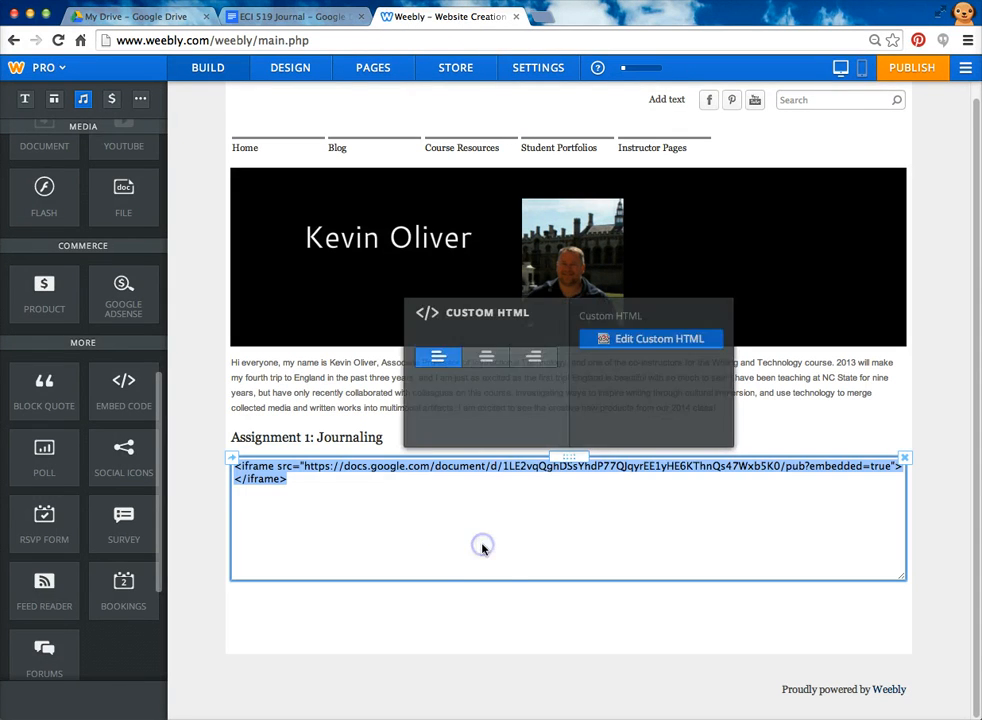
pyautogui.click(487, 630)
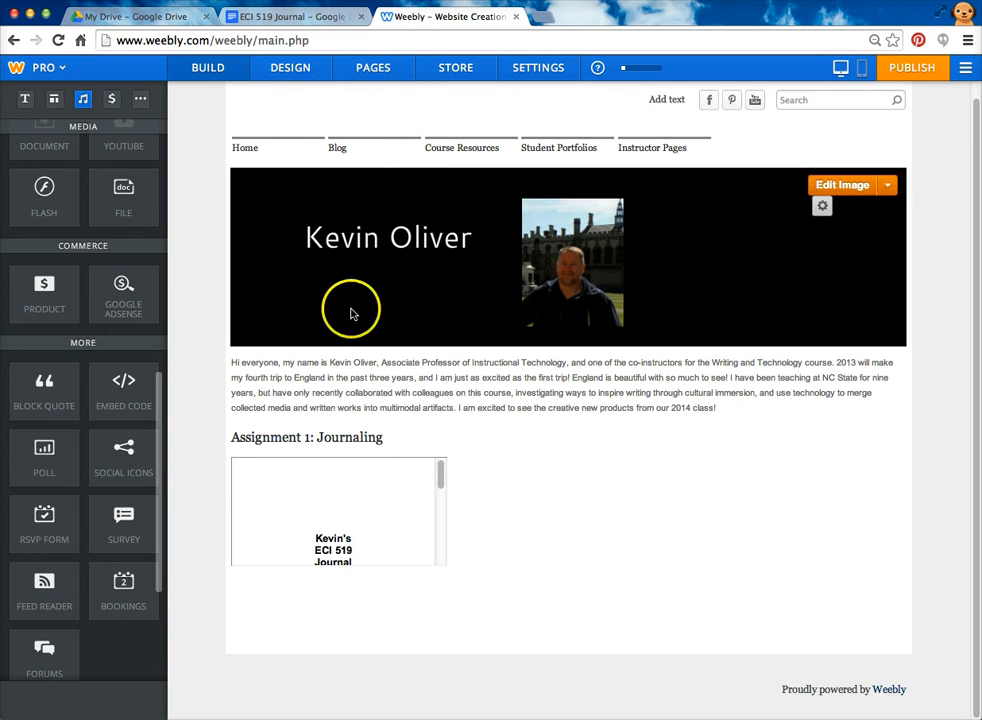
# Copy the published document link from the Google Docs publishing dialog and paste it into a new Weebly text element below the embedded journal
pyautogui.click(306, 18)
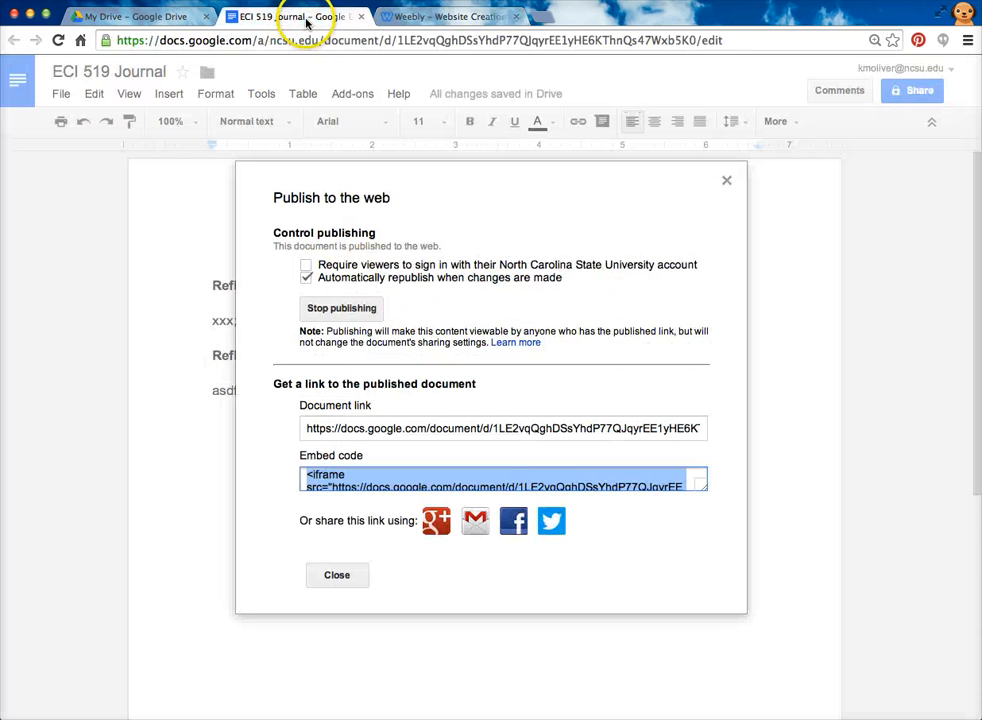
pyautogui.click(440, 428)
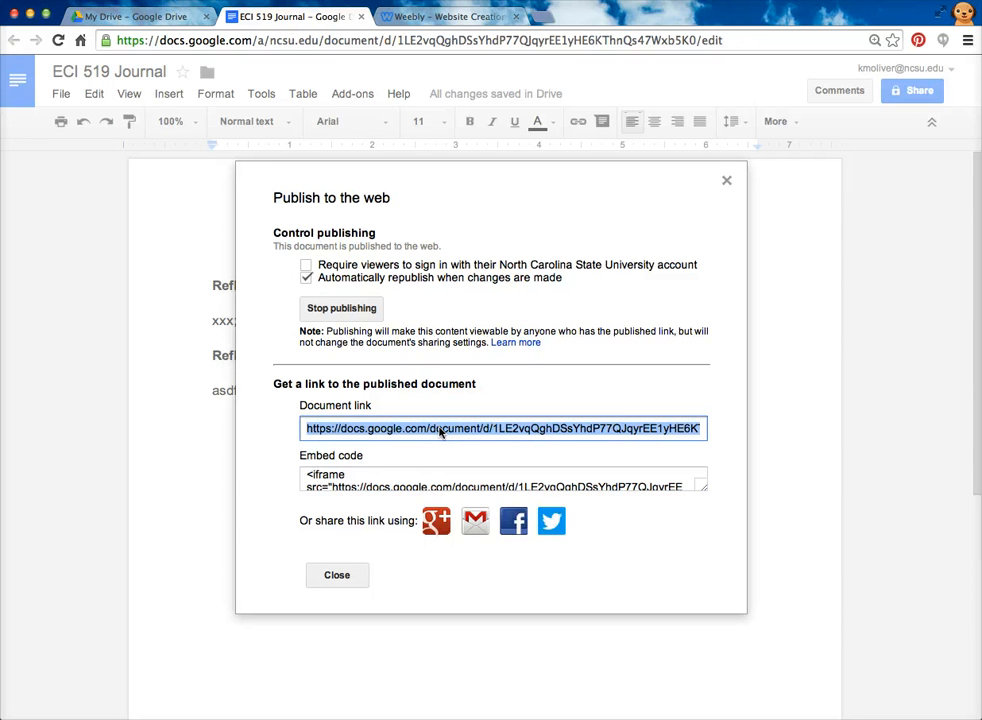
pyautogui.click(476, 18)
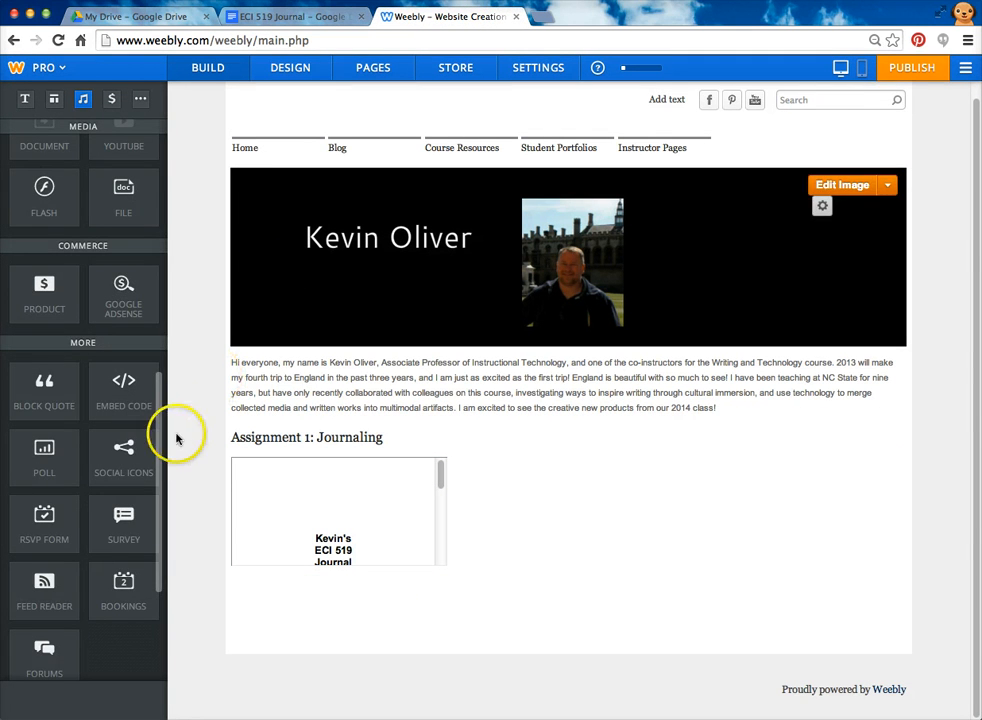
pyautogui.moveTo(158, 439); pyautogui.dragTo(289, 640)
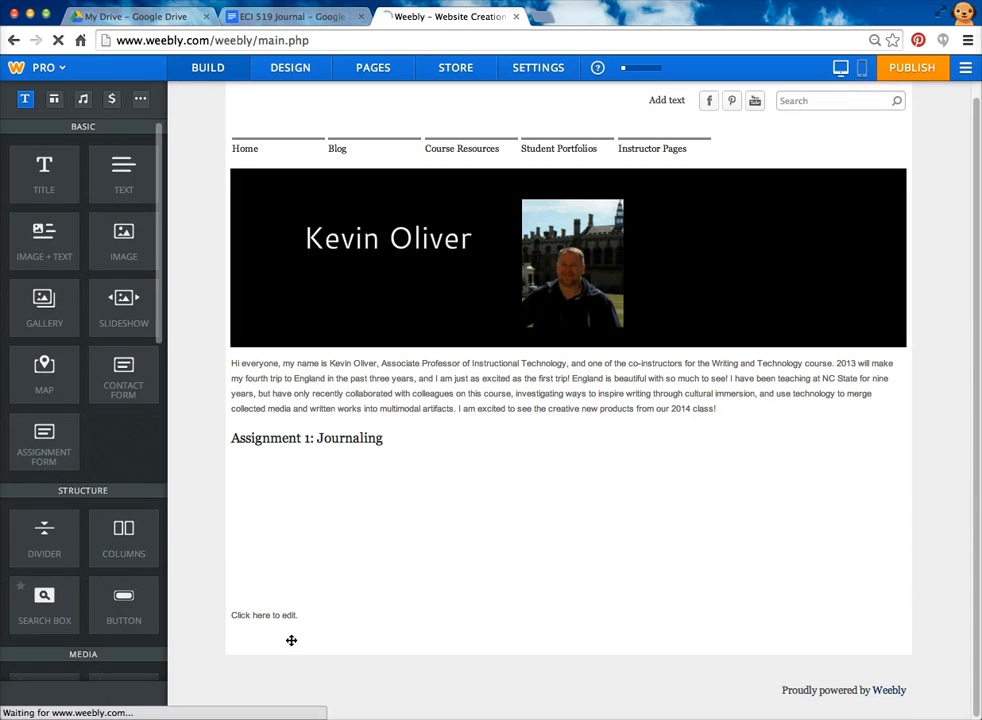
pyautogui.click(270, 588)
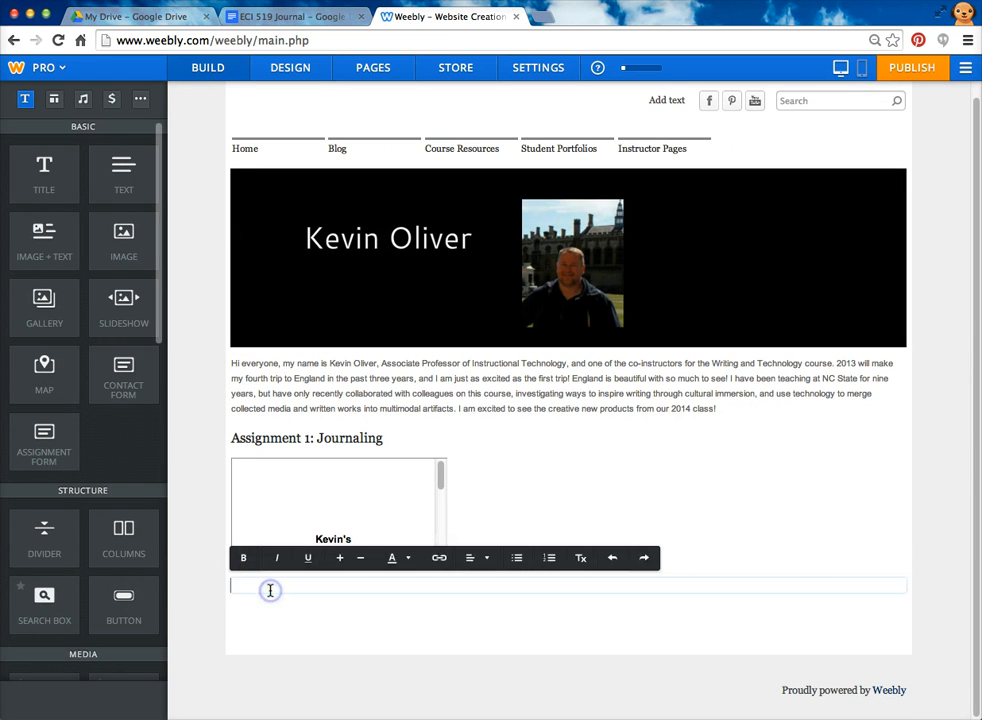
pyautogui.write('https://docs.google.com/document/d/1LE2vqQghDSsYhdP77QJqyrEE1yHE6KThnQs47Wxb5K0/pub')
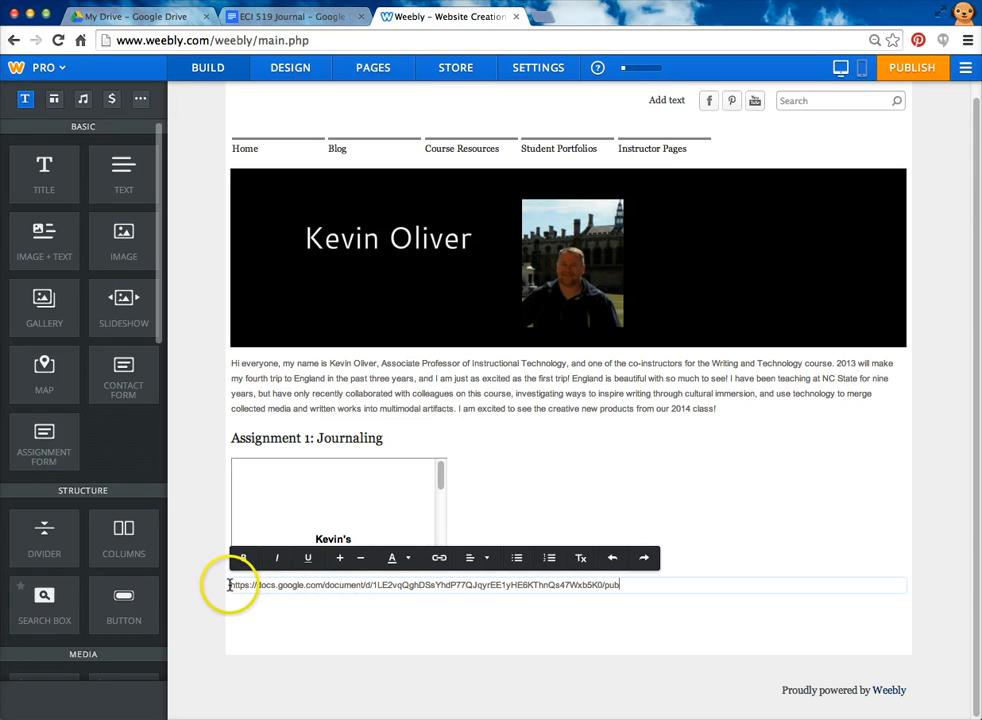
# Turn the pasted document address into a website link to that same URL, set to open in a new window
pyautogui.moveTo(231, 585); pyautogui.dragTo(368, 612)
pyautogui.press('super+c')
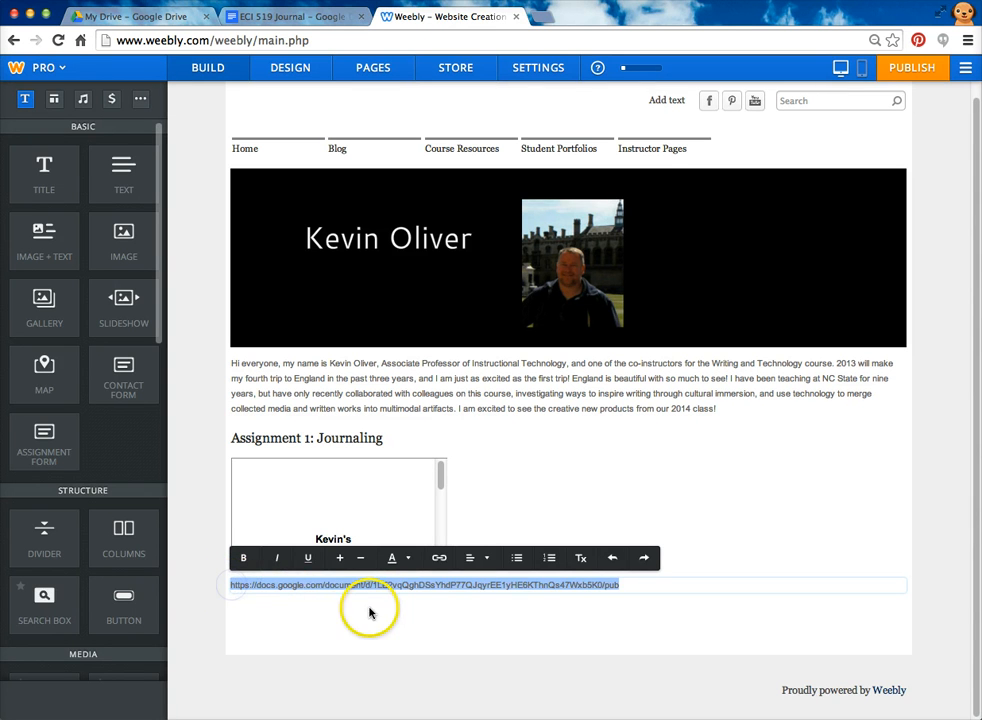
pyautogui.click(438, 559)
pyautogui.click(421, 324)
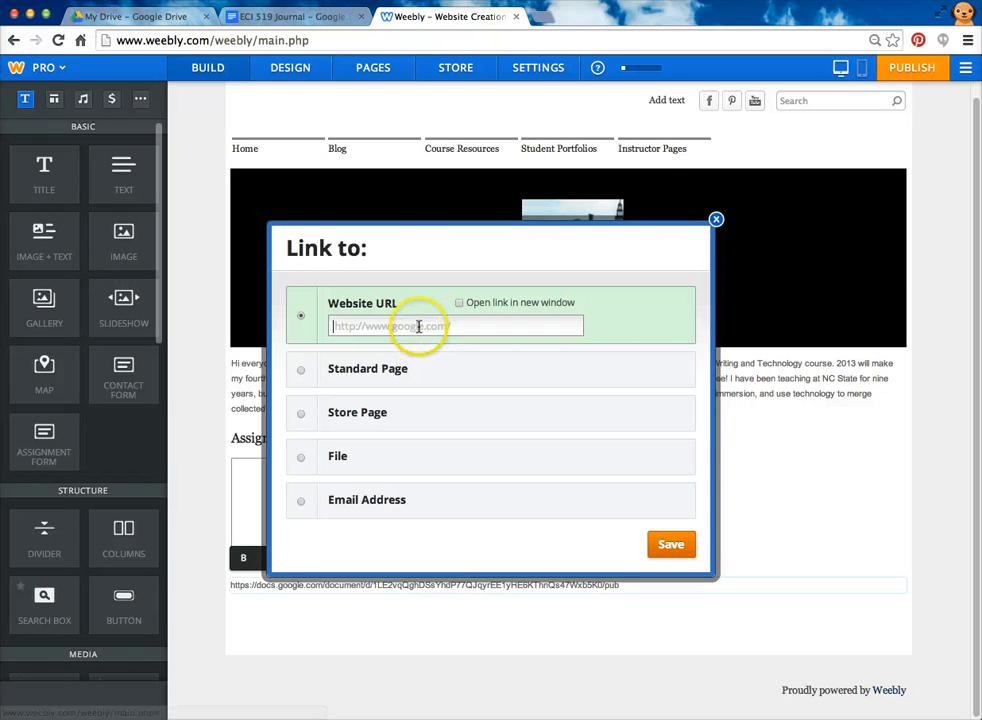
pyautogui.press('super+v')
pyautogui.click(459, 304)
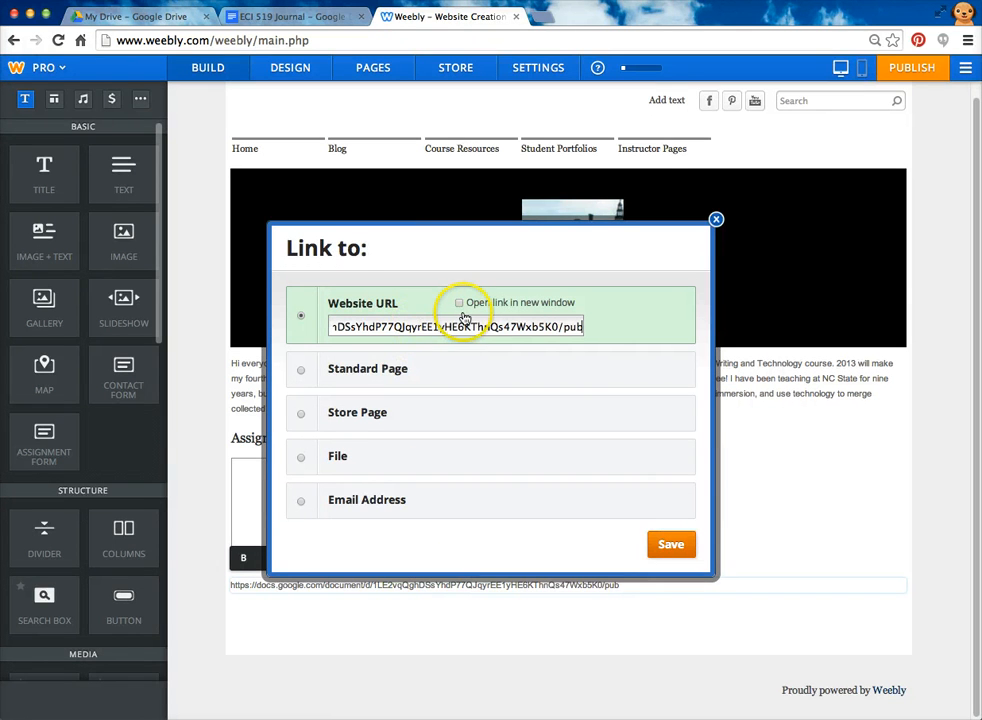
pyautogui.click(459, 304)
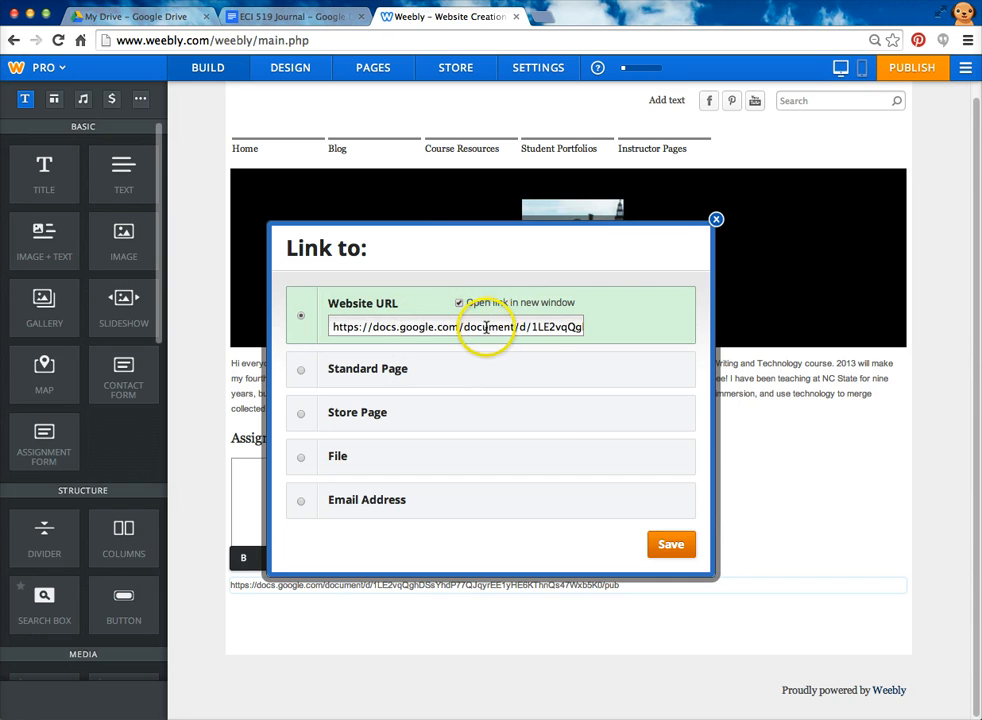
pyautogui.click(670, 544)
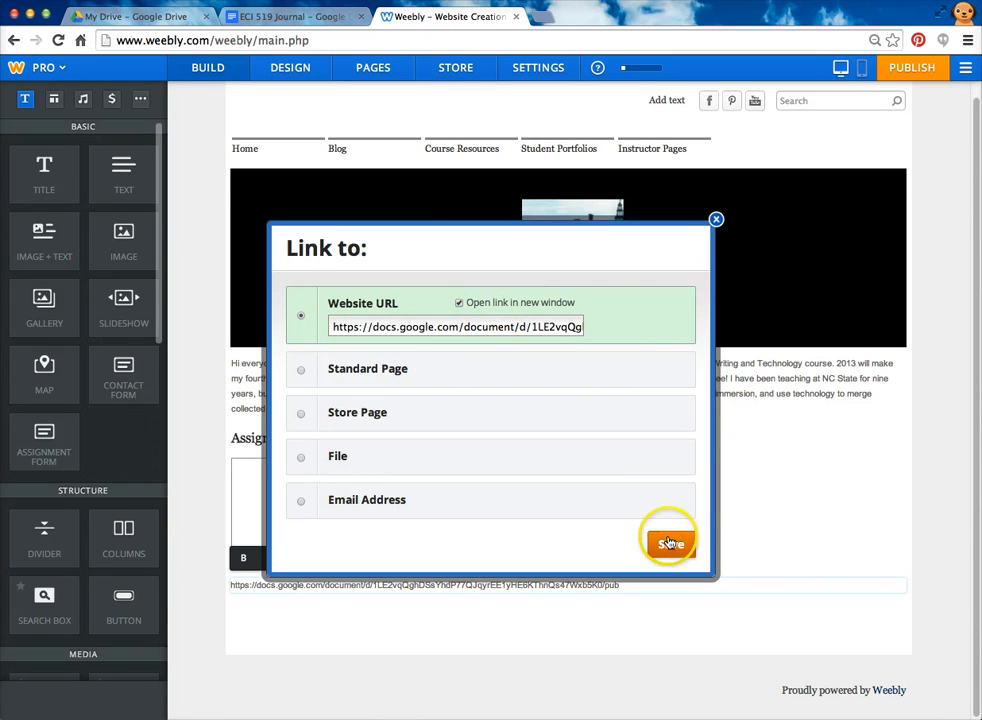
pyautogui.click(564, 629)
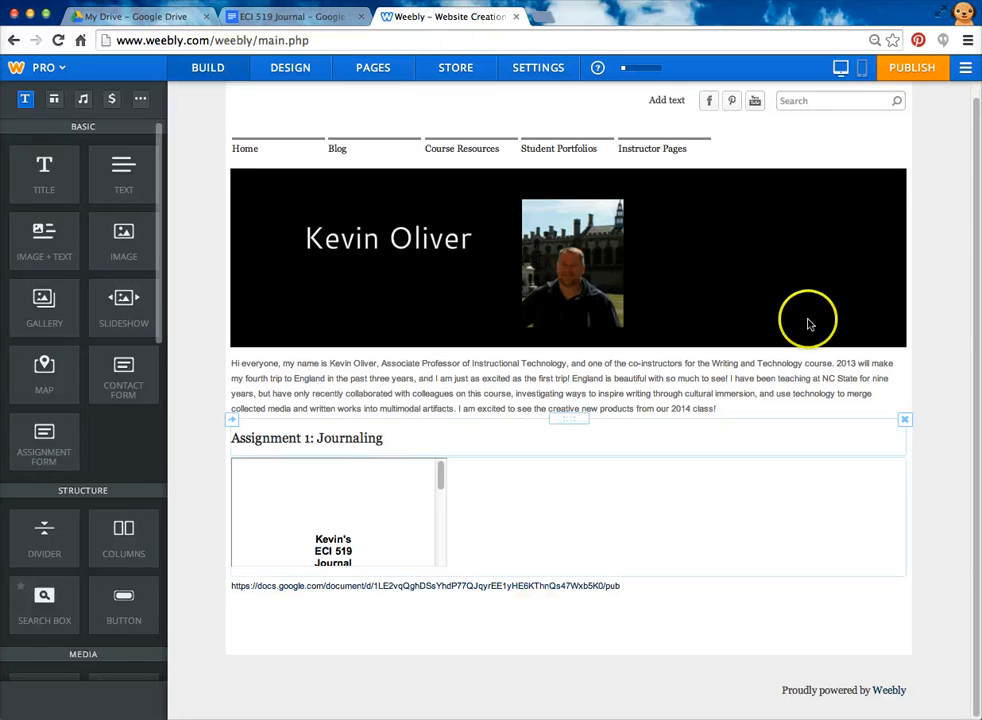
# Publish the Weebly site and open the first instructor's page under Instructor Pages on the live surreyteachers2014.weebly.com site
pyautogui.click(916, 70)
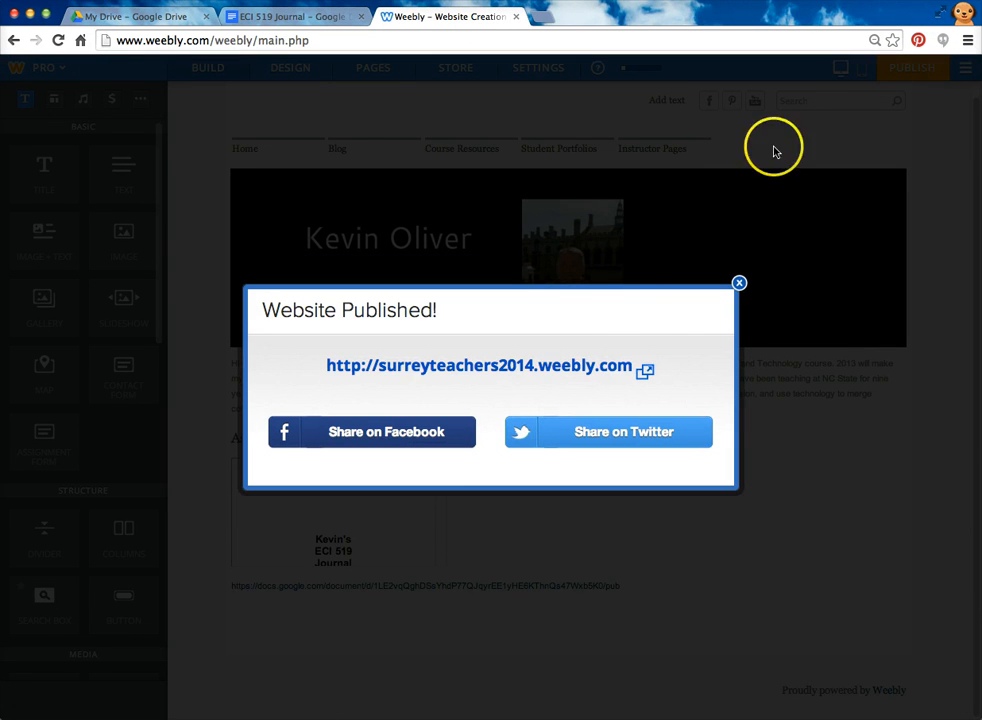
pyautogui.click(519, 373)
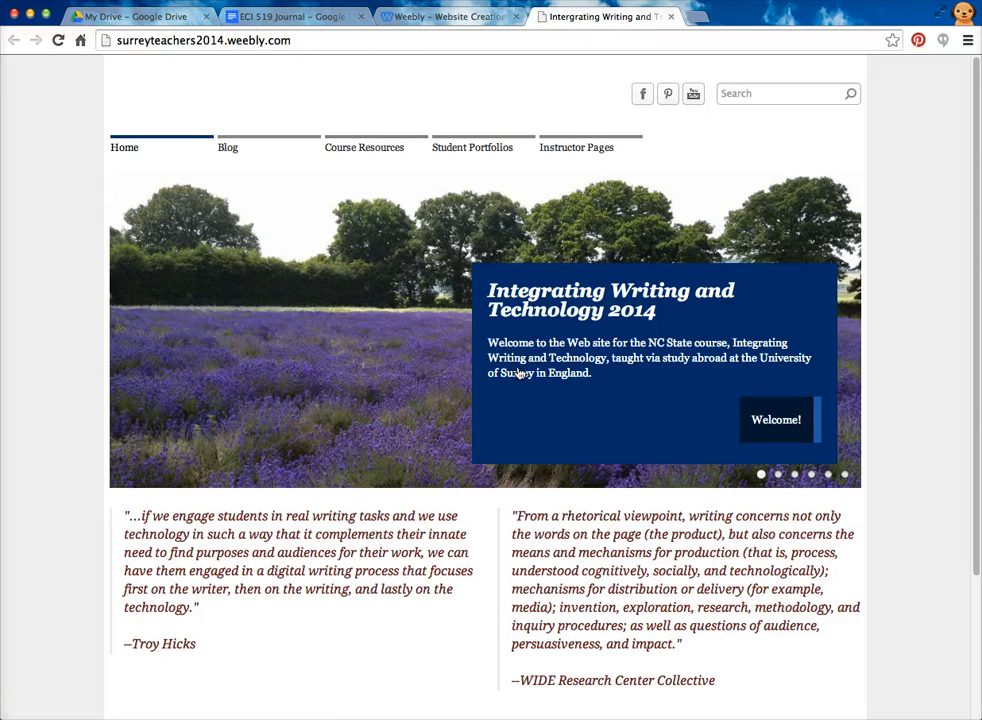
pyautogui.click(583, 149)
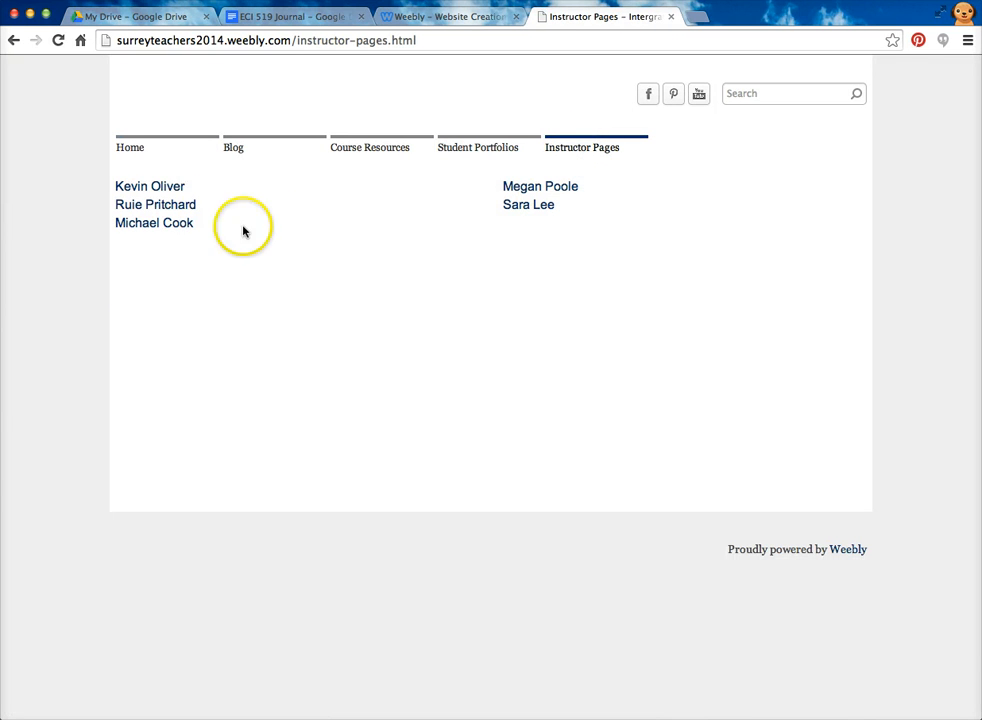
pyautogui.click(173, 188)
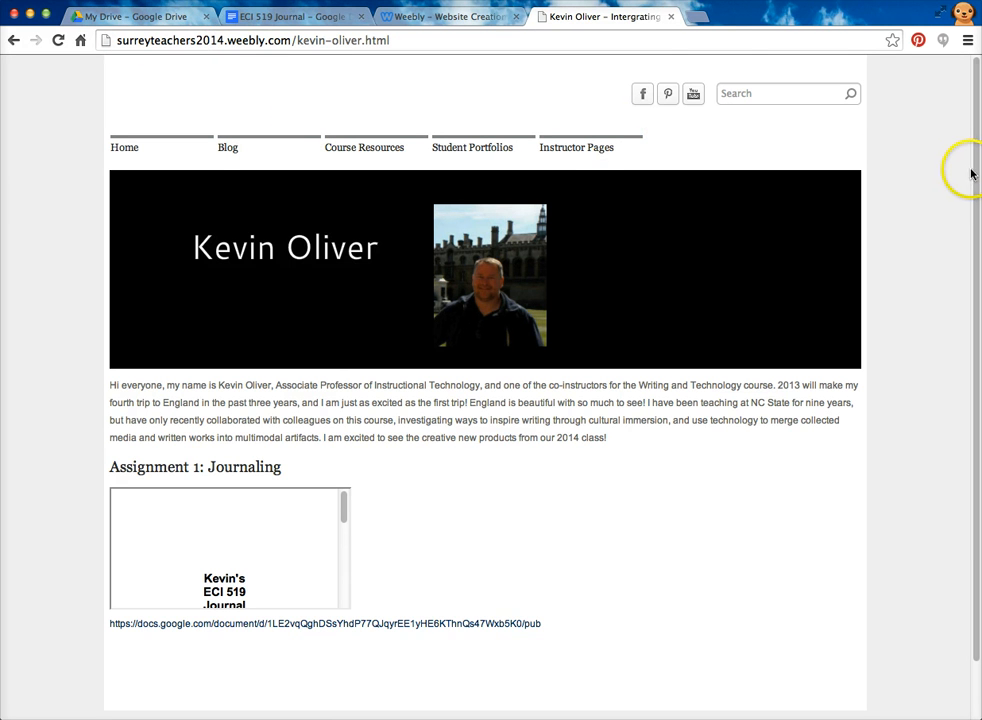
# Check the embedded journal on the live page and test the document link below it, closing the opened document before returning to the page
pyautogui.scroll(-2, 978, 183)
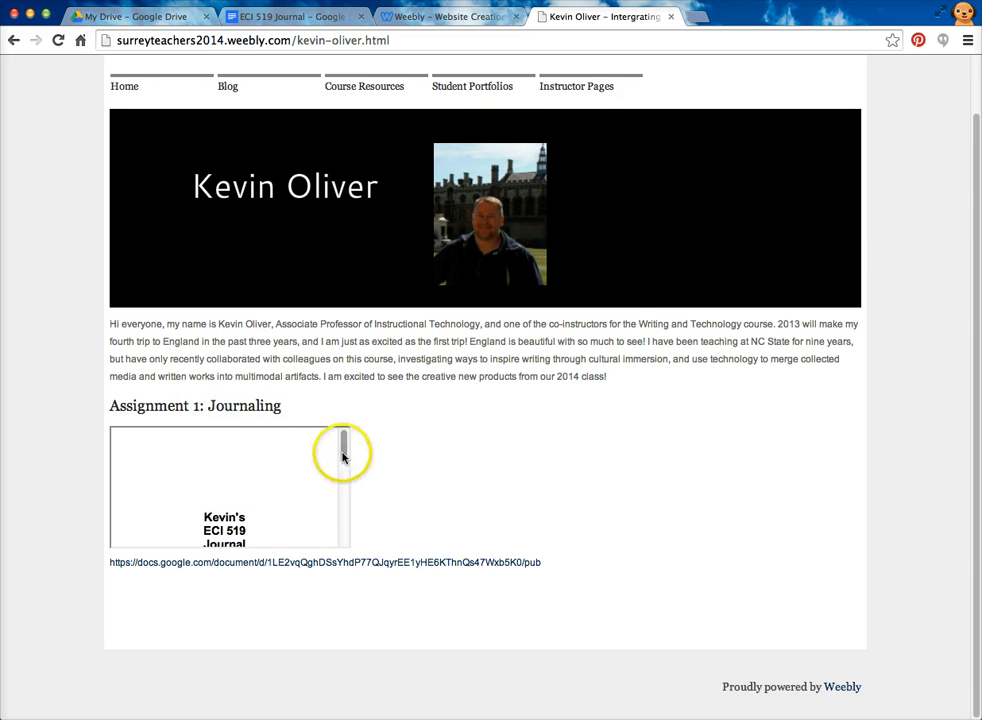
pyautogui.moveTo(345, 453); pyautogui.dragTo(348, 412)
pyautogui.click(381, 567)
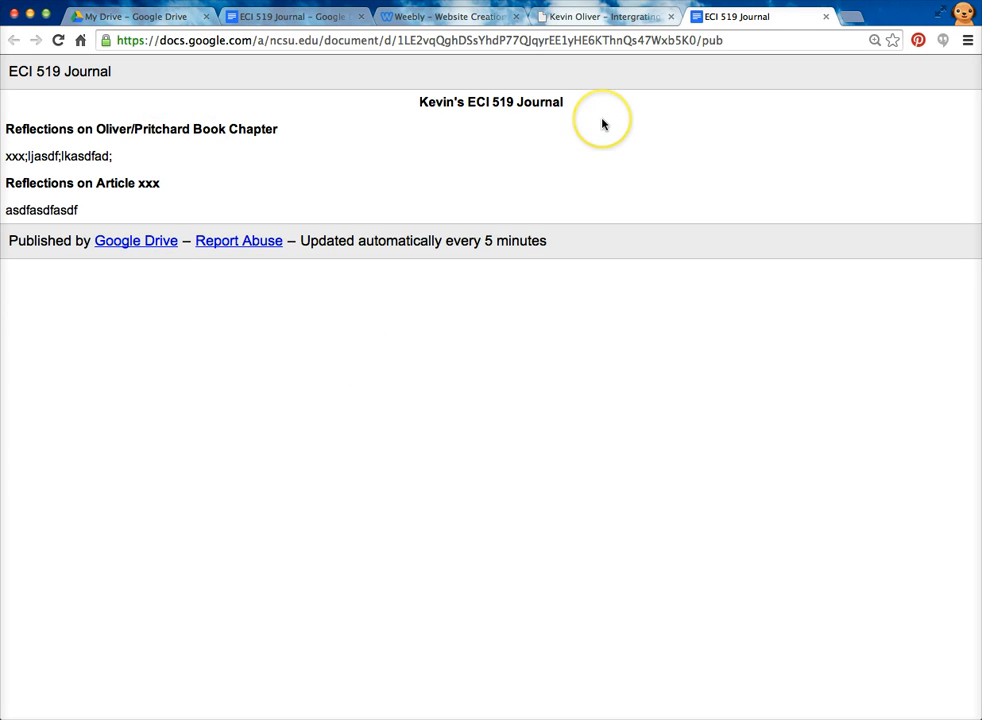
pyautogui.click(826, 17)
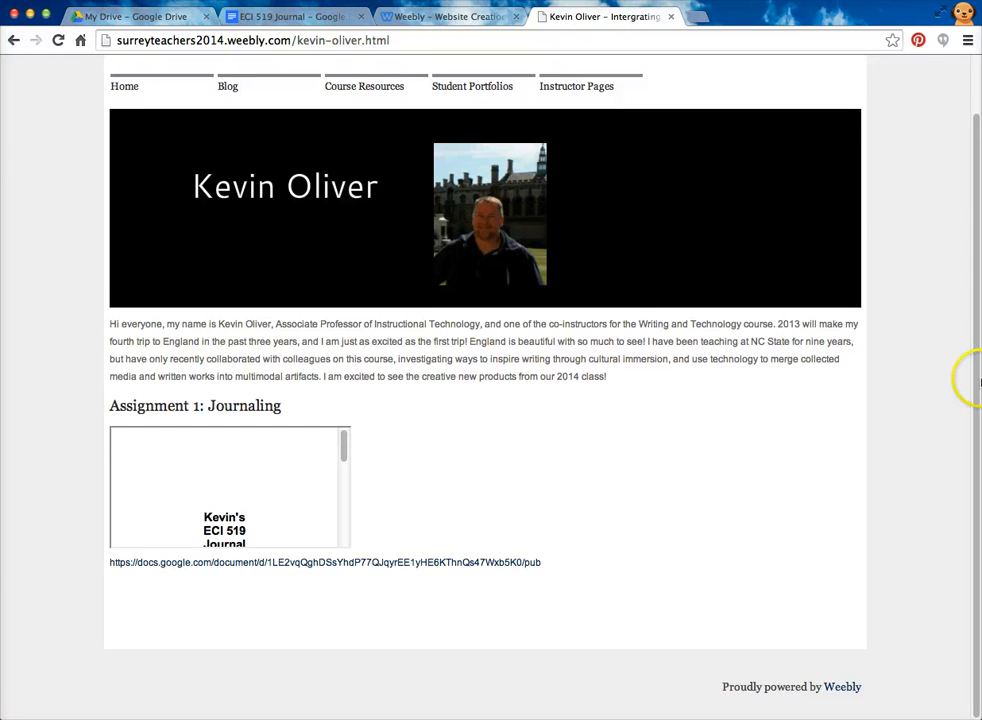
pyautogui.moveTo(980, 391); pyautogui.dragTo(980, 237)
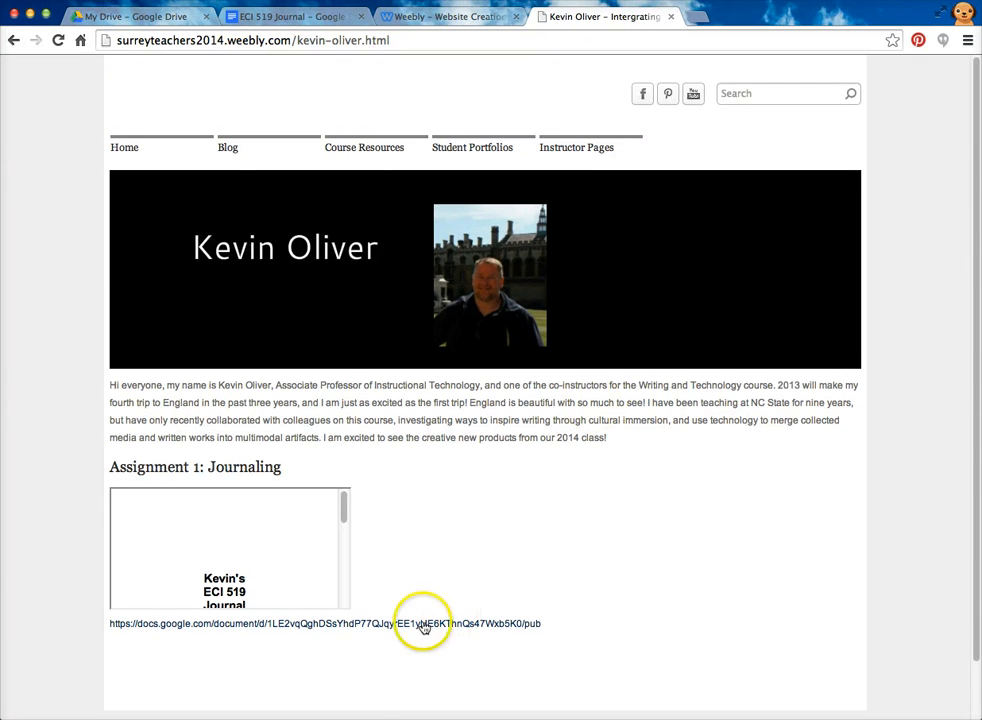